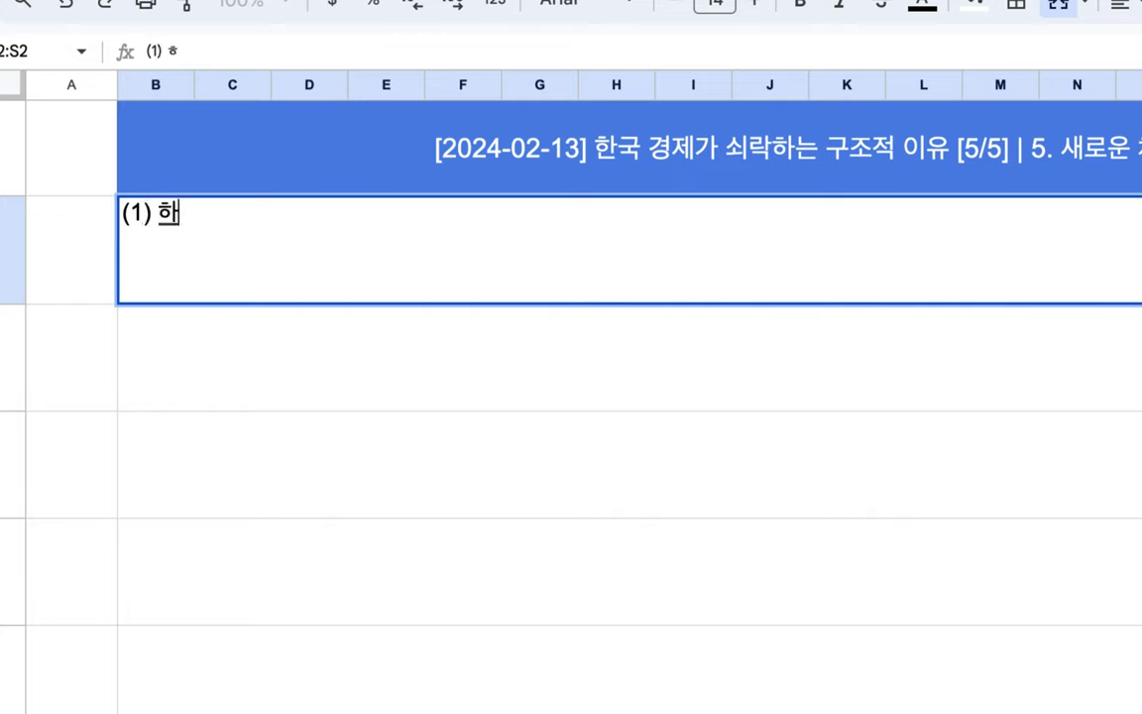
# Write the first question and its answer in the merged cell of row 2: "(1) 한국 경제가 쇠락하고 있는가? YES".
pyautogui.write('쇠락하고 있ㄴ')
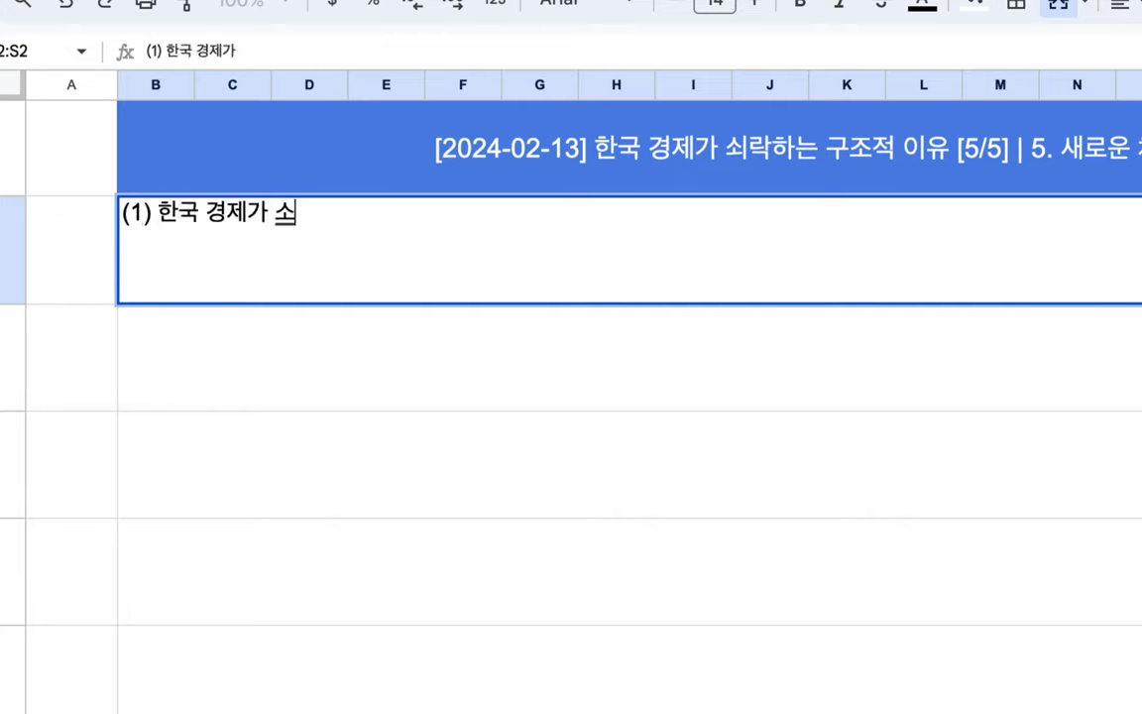
pyautogui.write('는개')
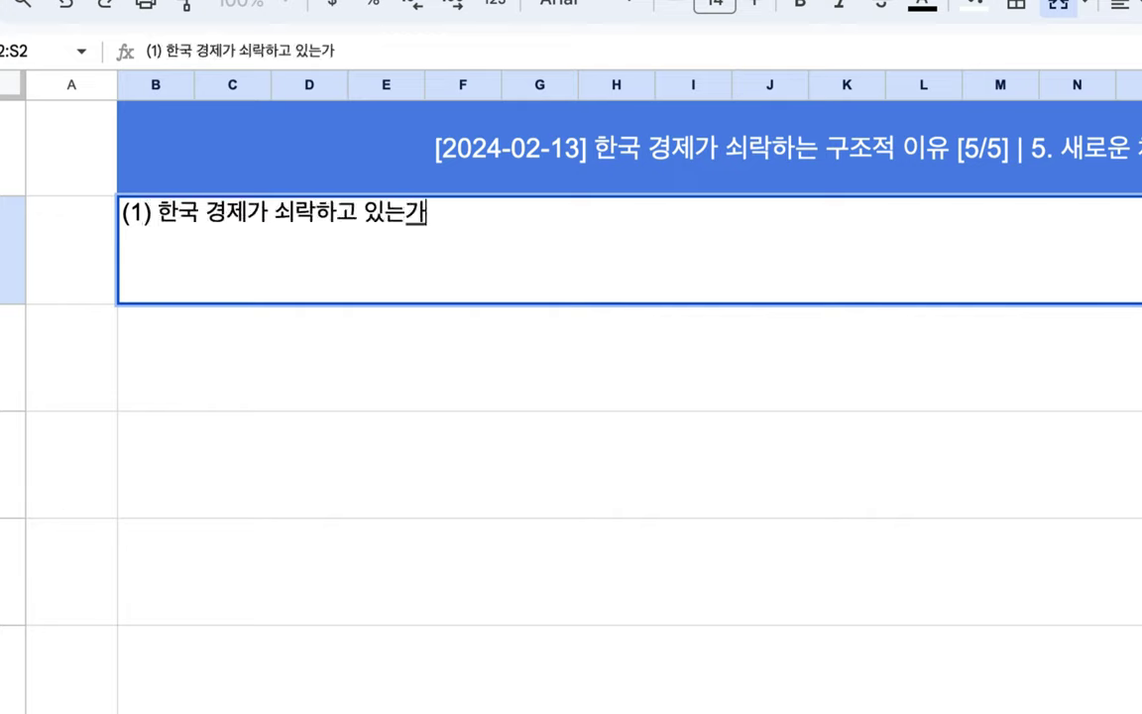
pyautogui.write('? E')
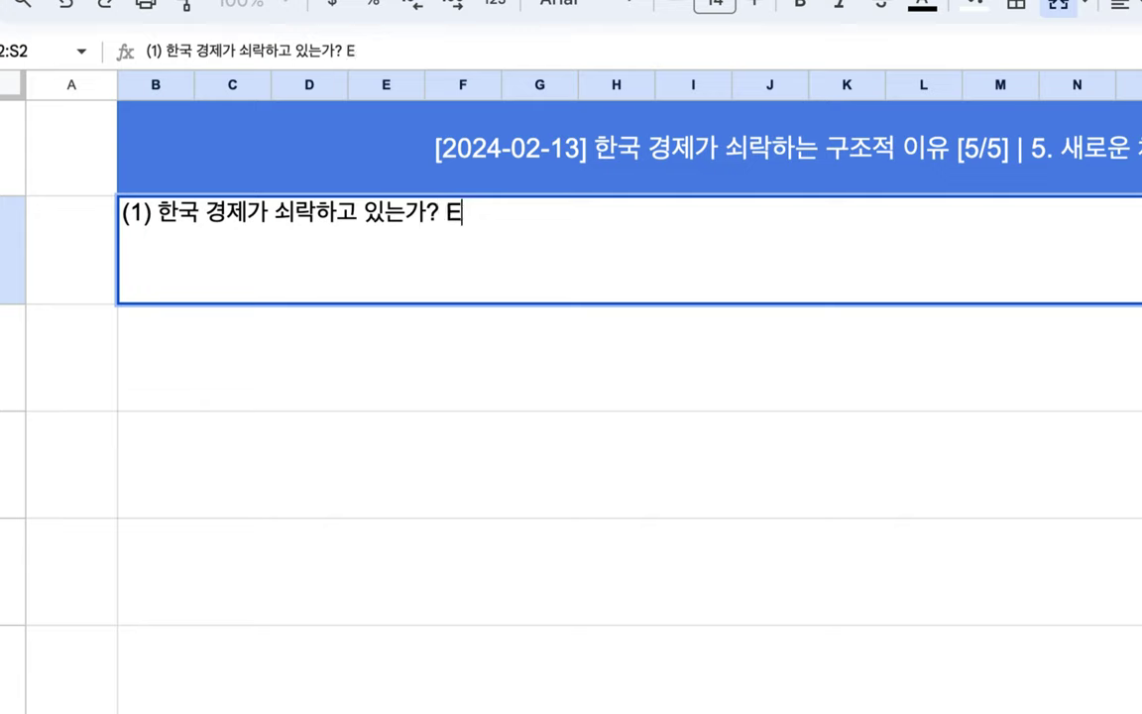
pyautogui.press('BackSpace')
pyautogui.write('YES')
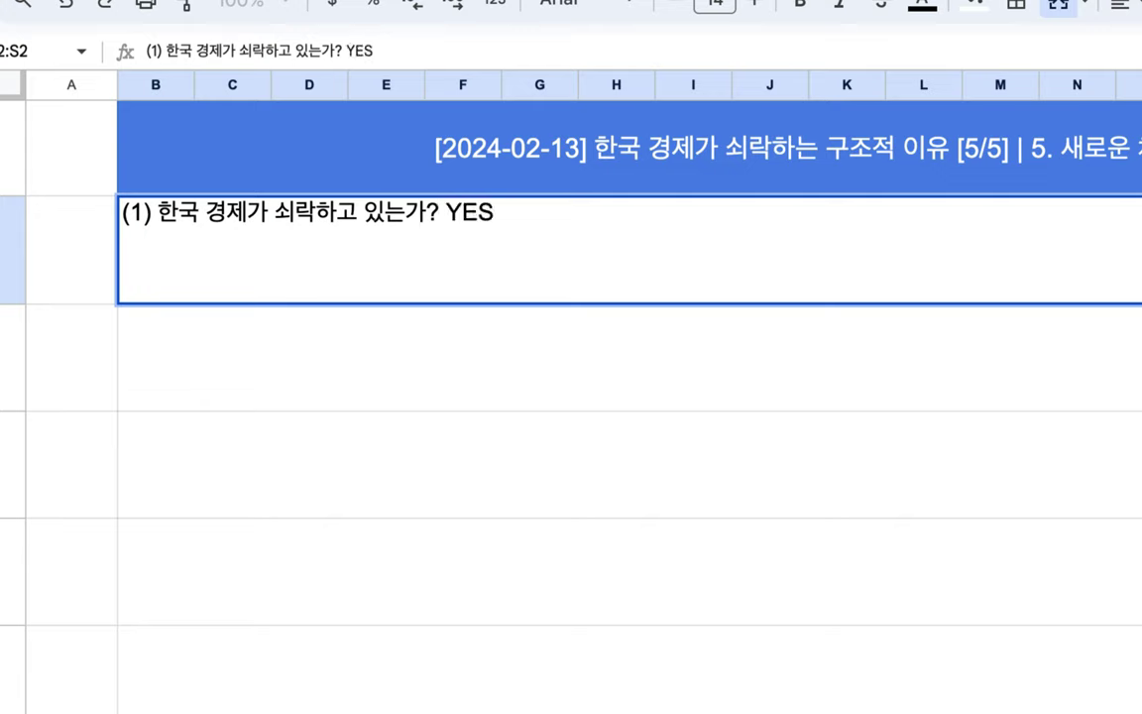
# Continue the row 2 text with ", (2) 그 이유는 무엇인가? 체제 비용".
pyautogui.write(', (2) ')
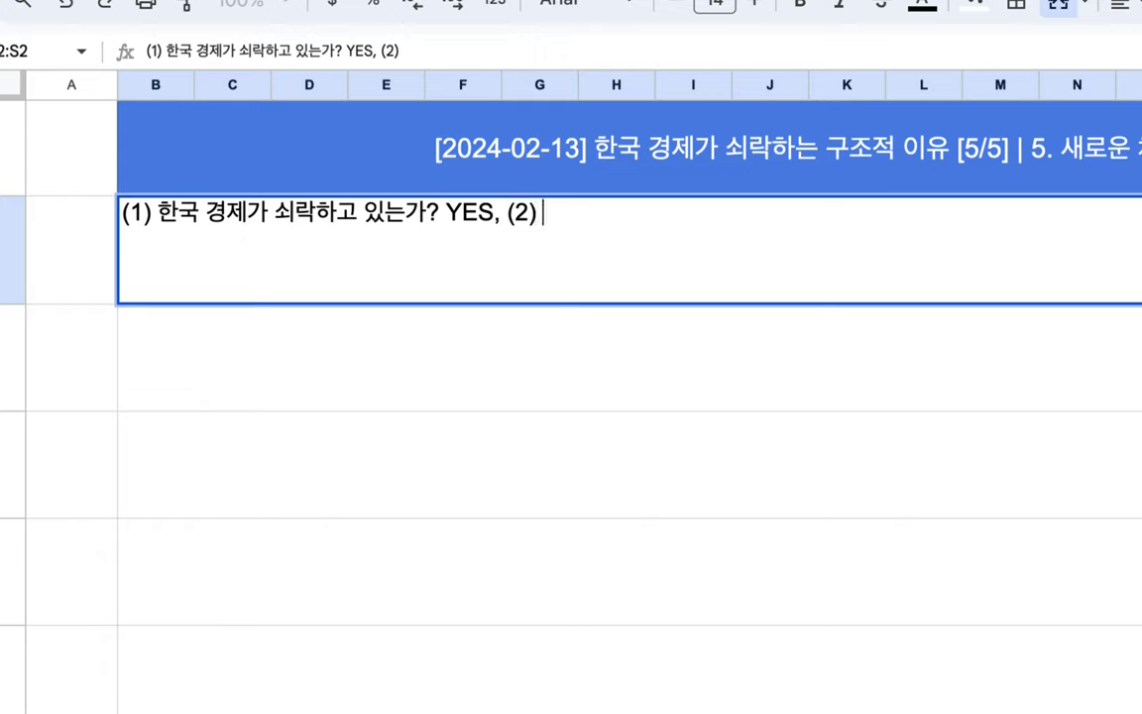
pyautogui.write('그 이유는')
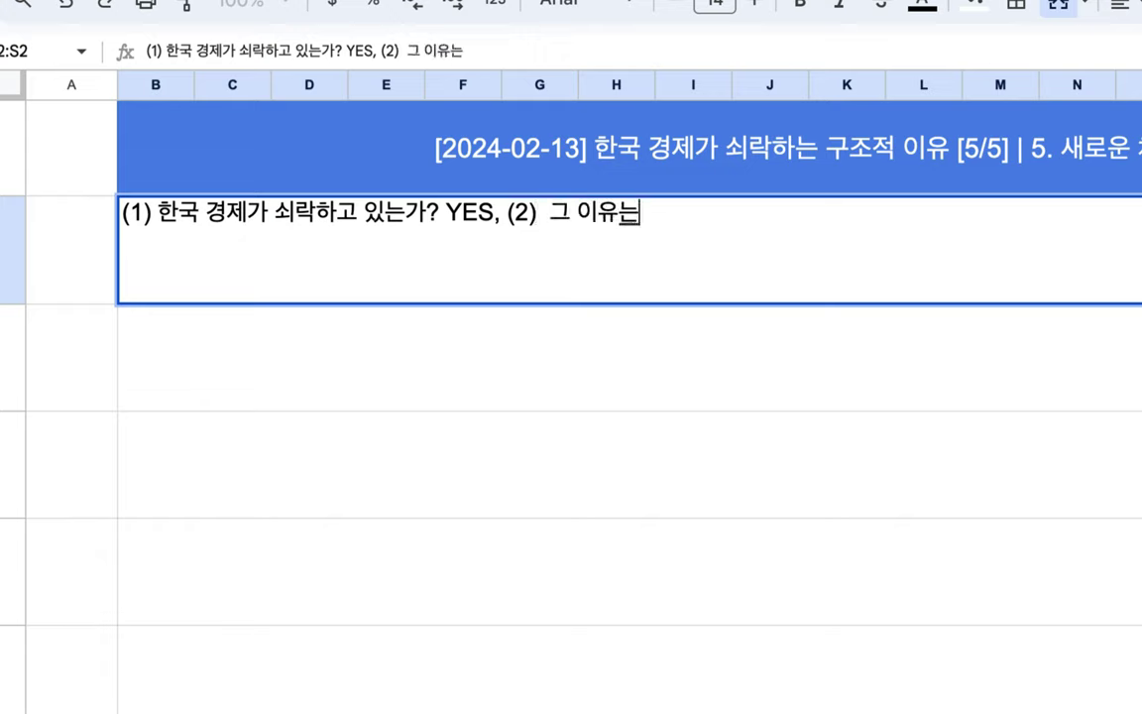
pyautogui.write(' 무어ㅅ인가?')
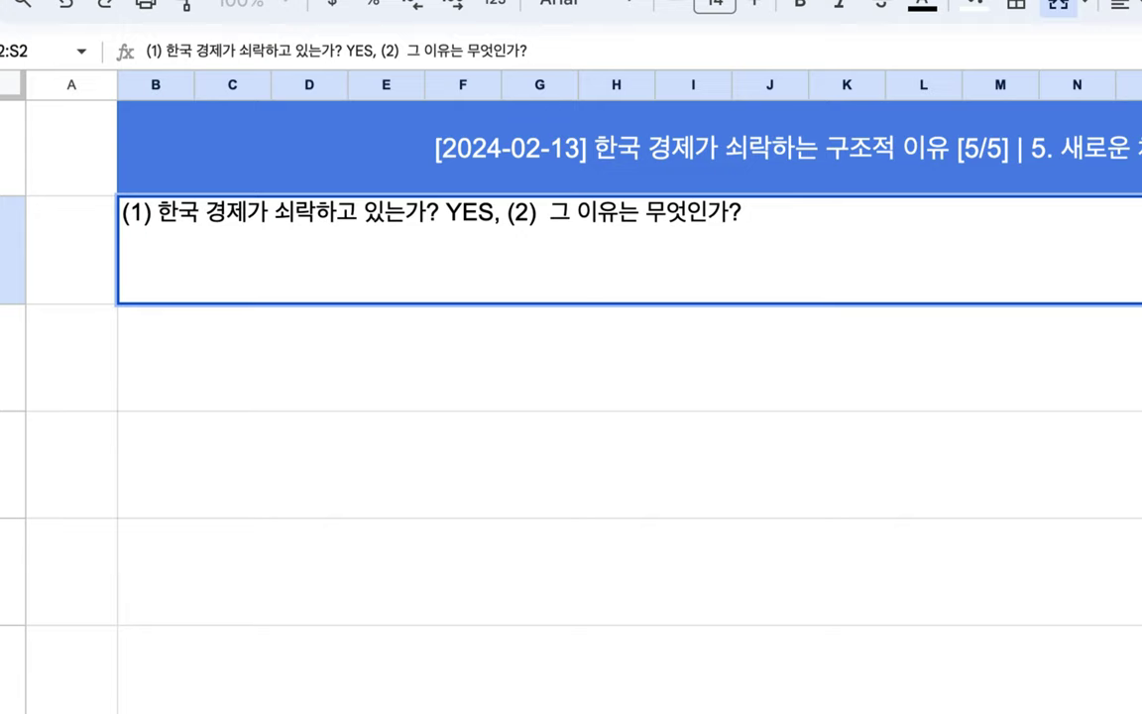
pyautogui.write('체제 비용')
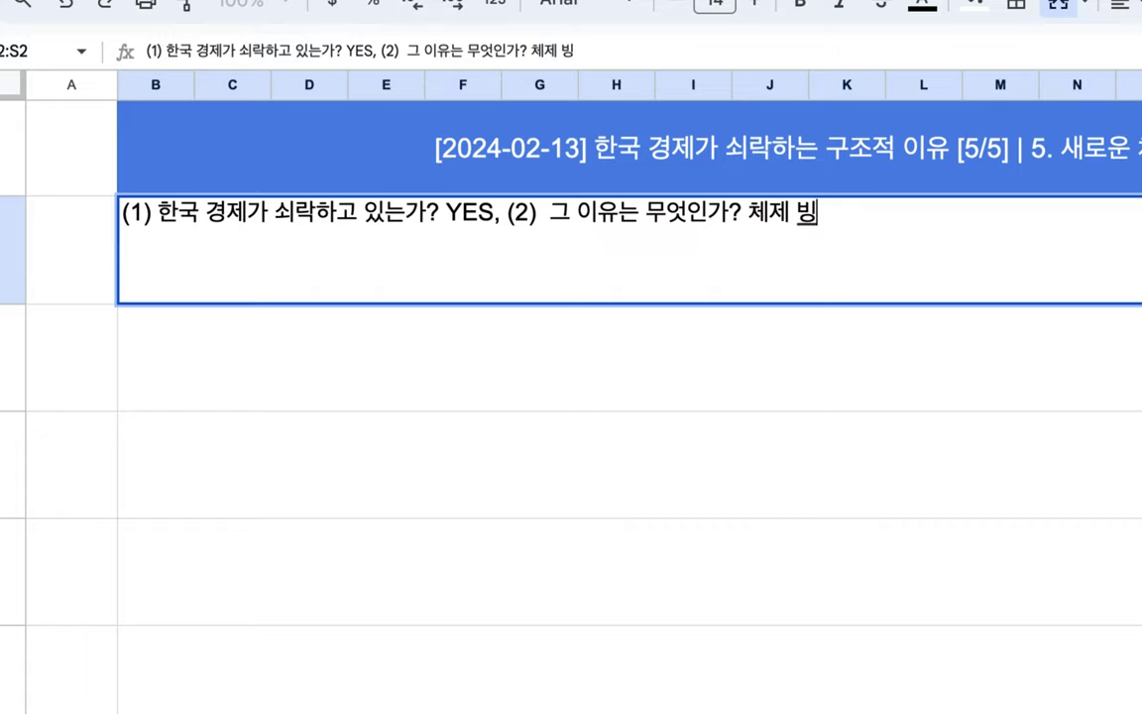
# Enter "체제 비용 => (1) 체제의 효율성 수준, (2) 금융 비용" in the merged cell of row 3.
pyautogui.click(142, 385)
pyautogui.write('체제 ')
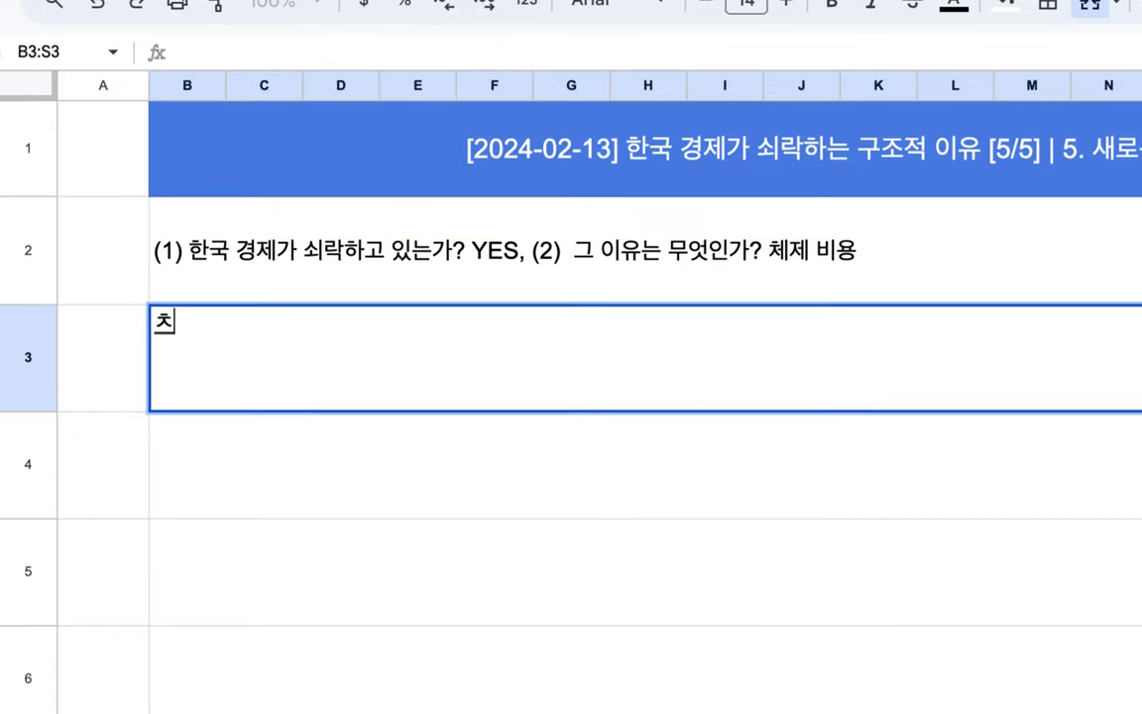
pyautogui.write('비용 => (1')
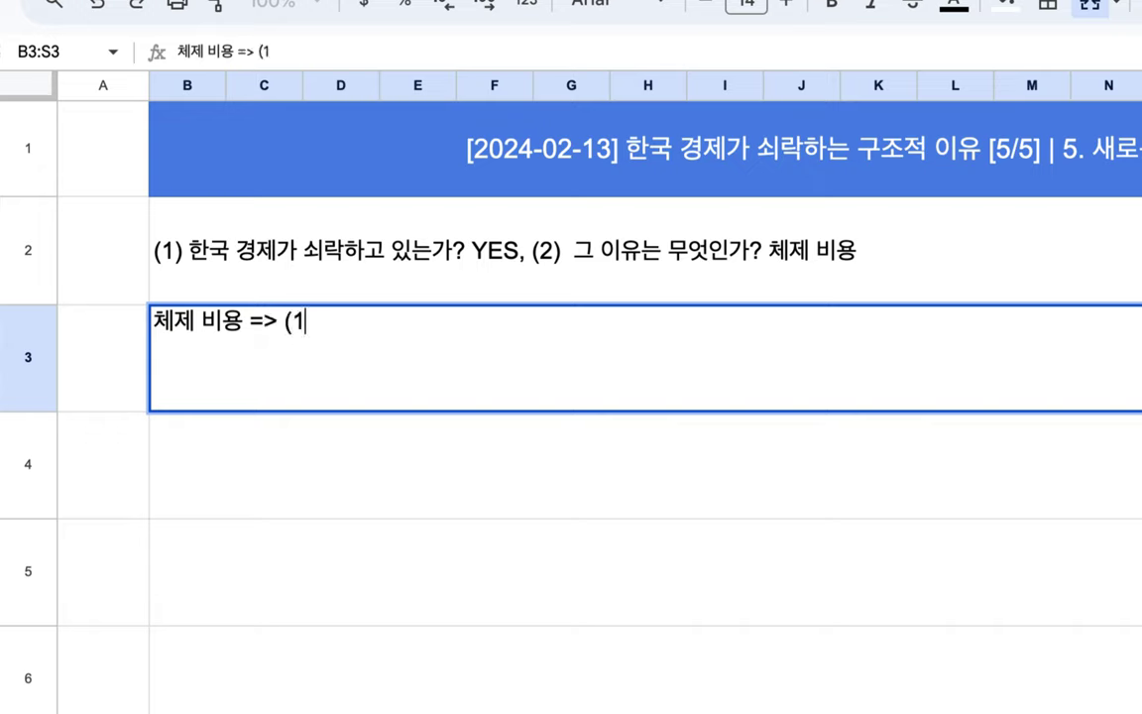
pyautogui.write(') 체제의 효율성 수준, ')
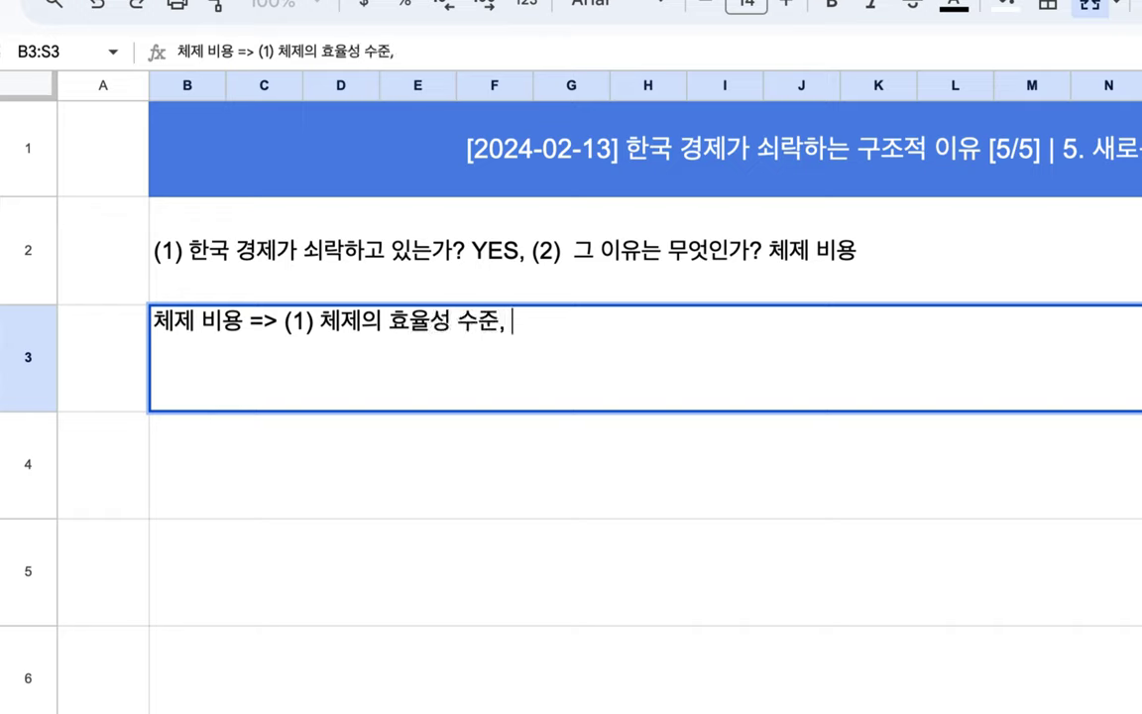
pyautogui.write('(2) 금융 ')
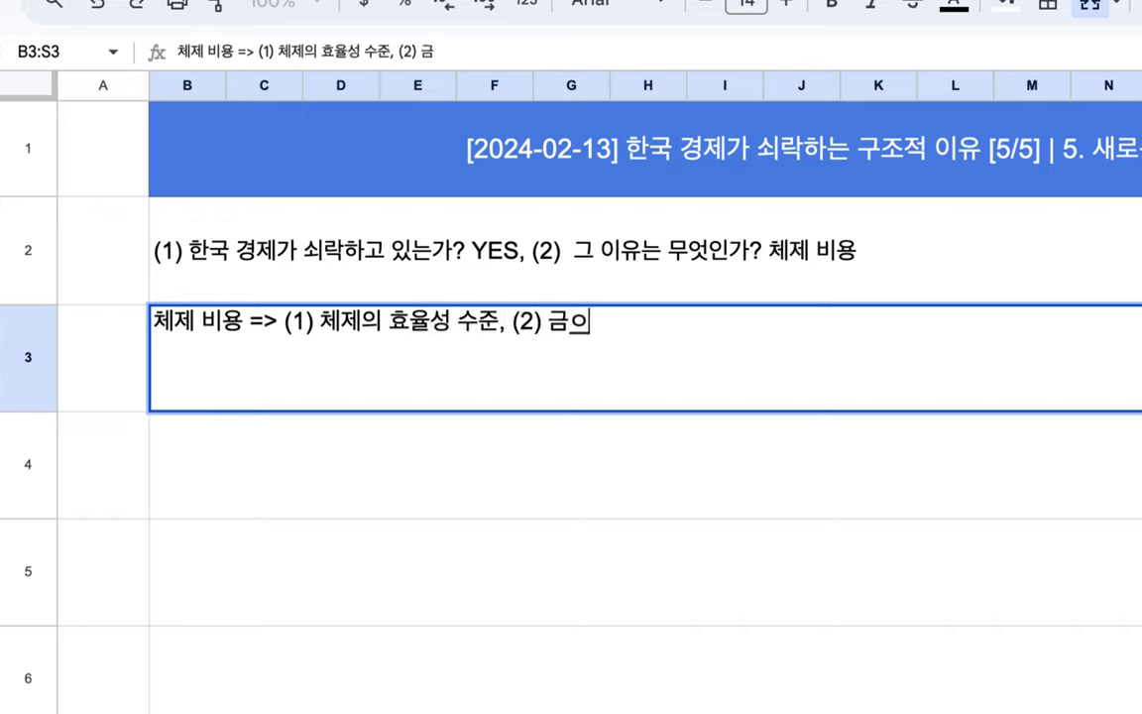
pyautogui.write('비용')
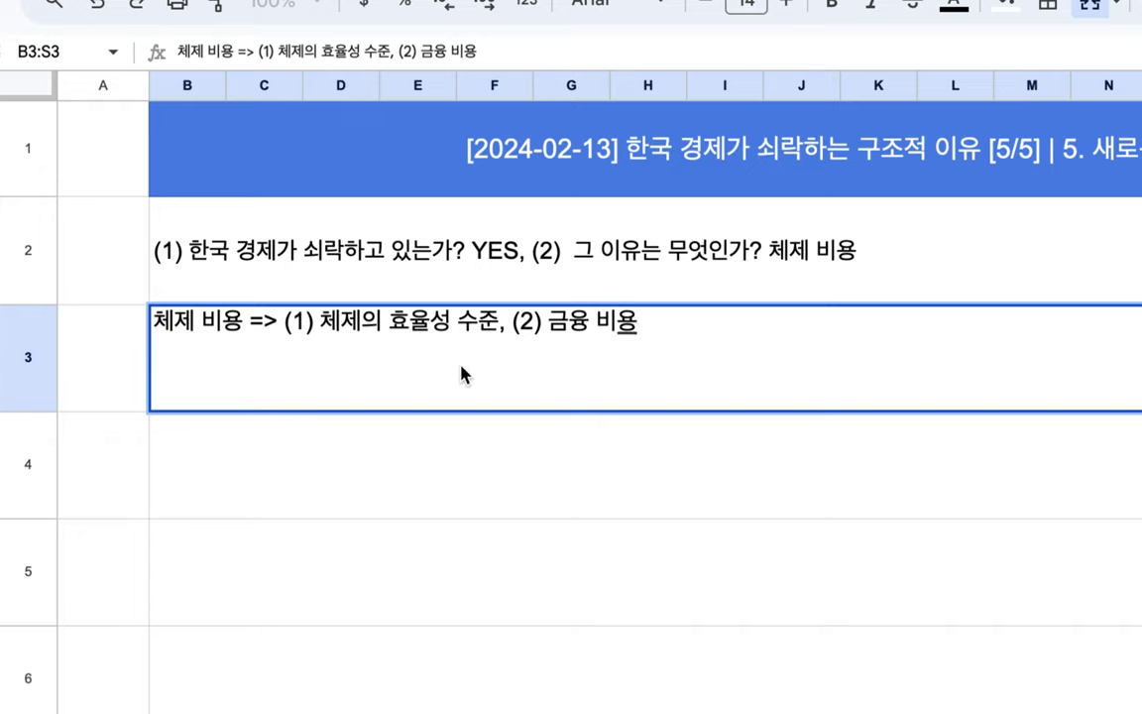
# Insert "(은행, 증권, 보험, 부동산)" directly after 금융 in the row 3 text.
pyautogui.click(583, 320)
pyautogui.write('(은행')
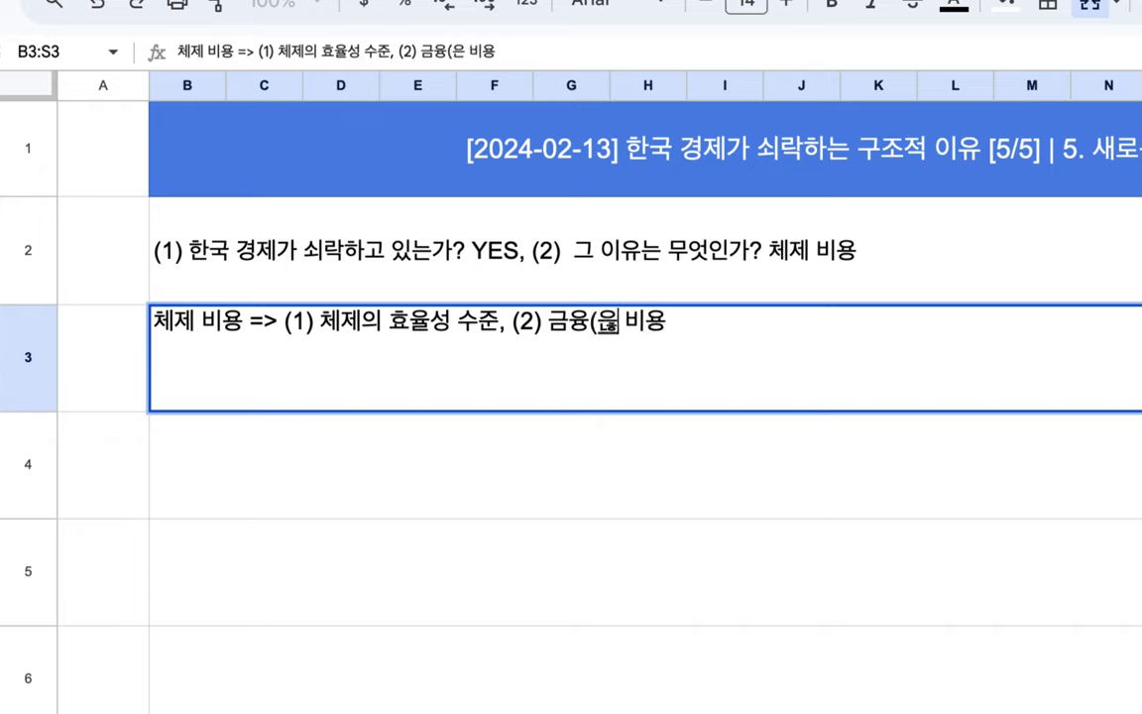
pyautogui.write(', 증권, ㅂ')
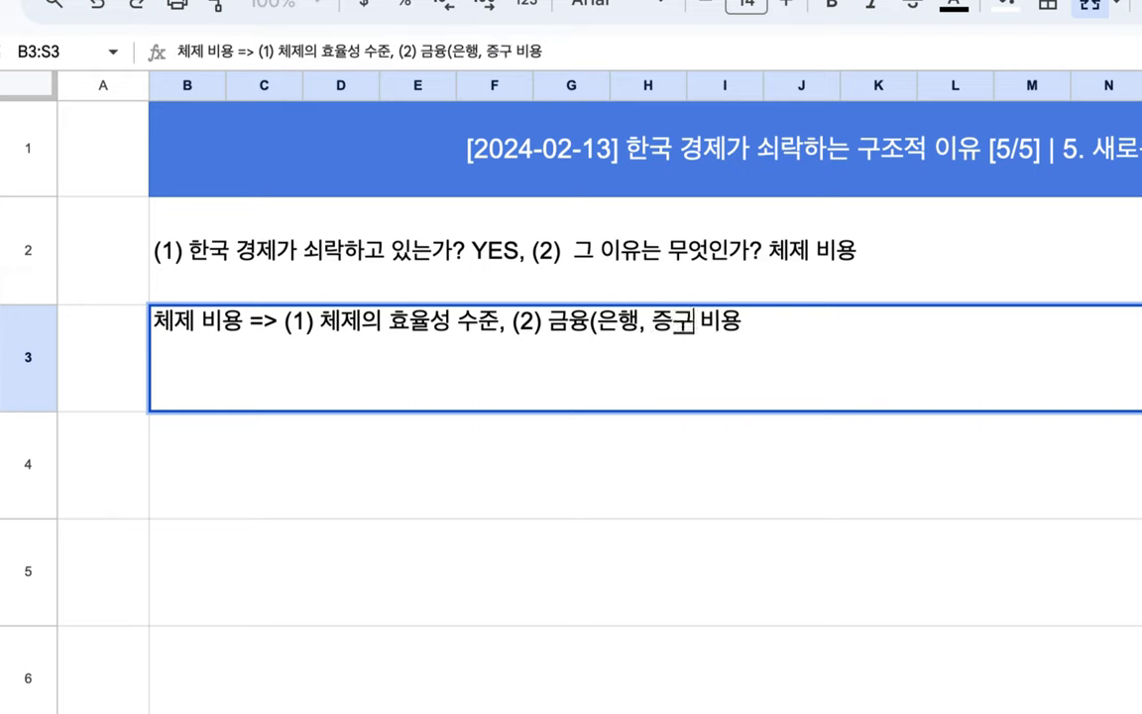
pyautogui.write('ㅗ험')
pyautogui.write(', 부동')
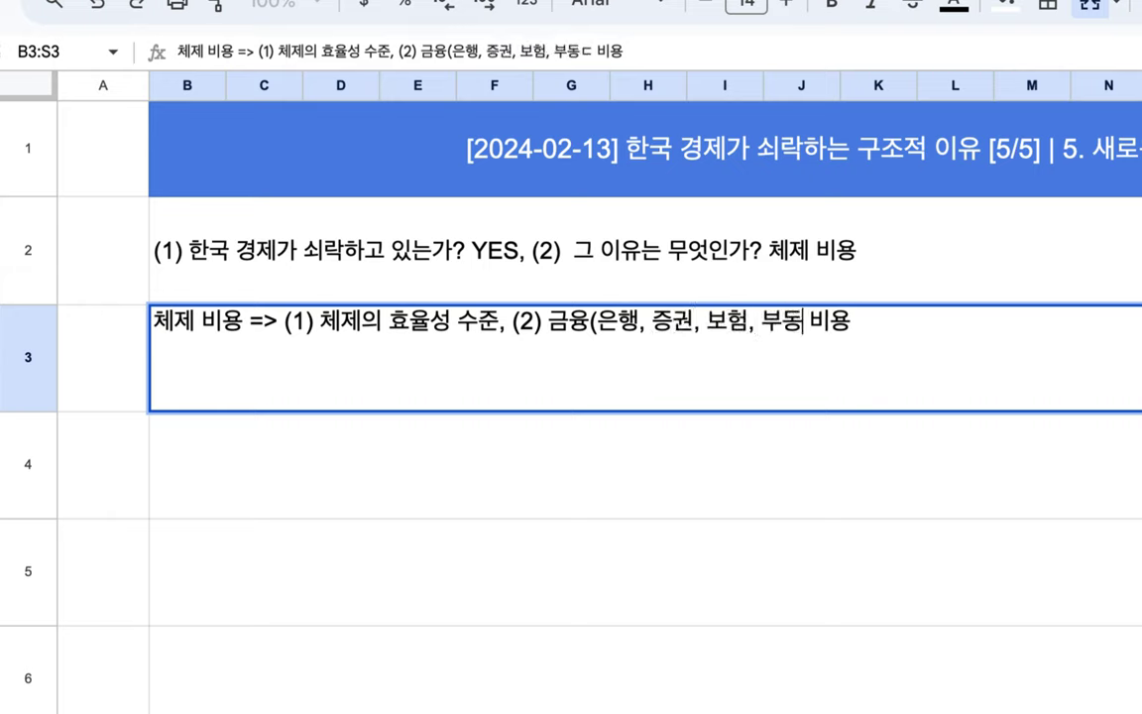
pyautogui.write('산)')
# Append "=> 각국 상품의 글로벌 경쟁력 결정 요소" to the end of the row 3 text and commit the entry.
pyautogui.click(889, 317)
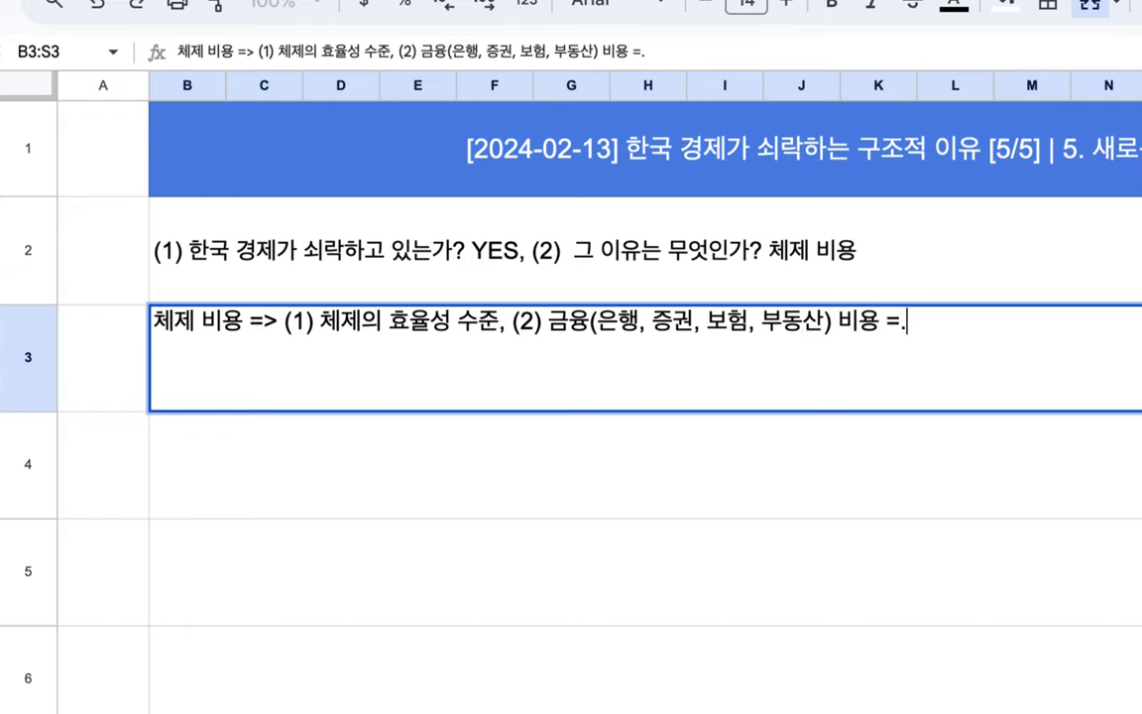
pyautogui.write('=> ')
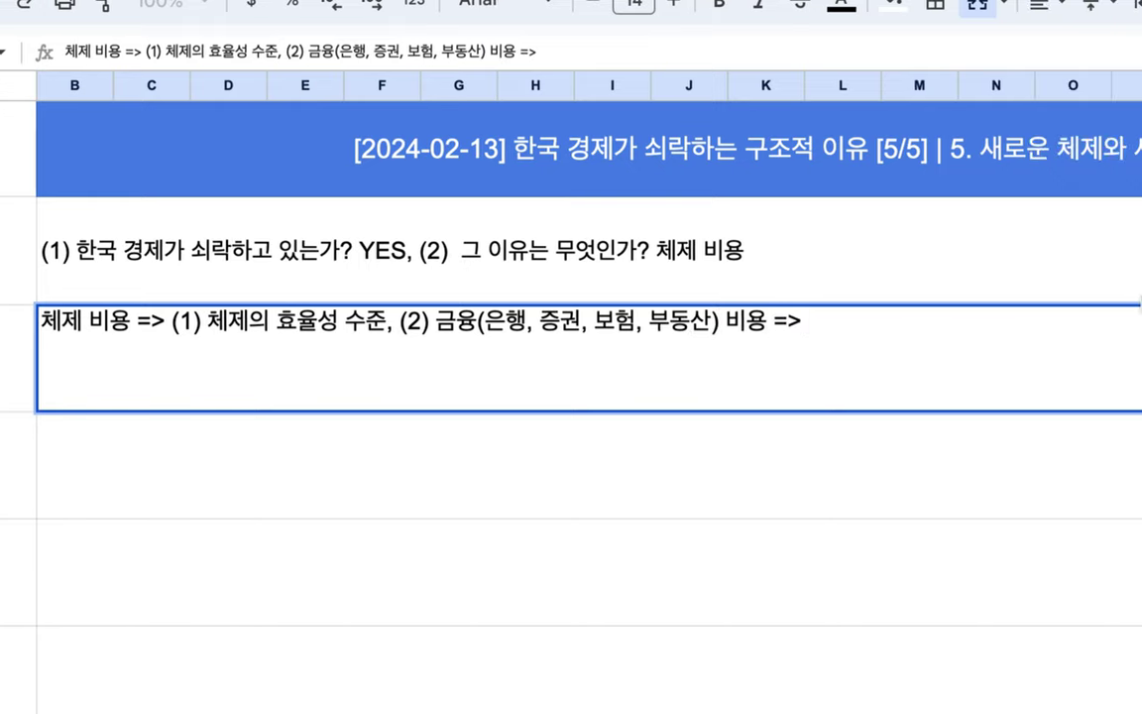
pyautogui.write('각국의')
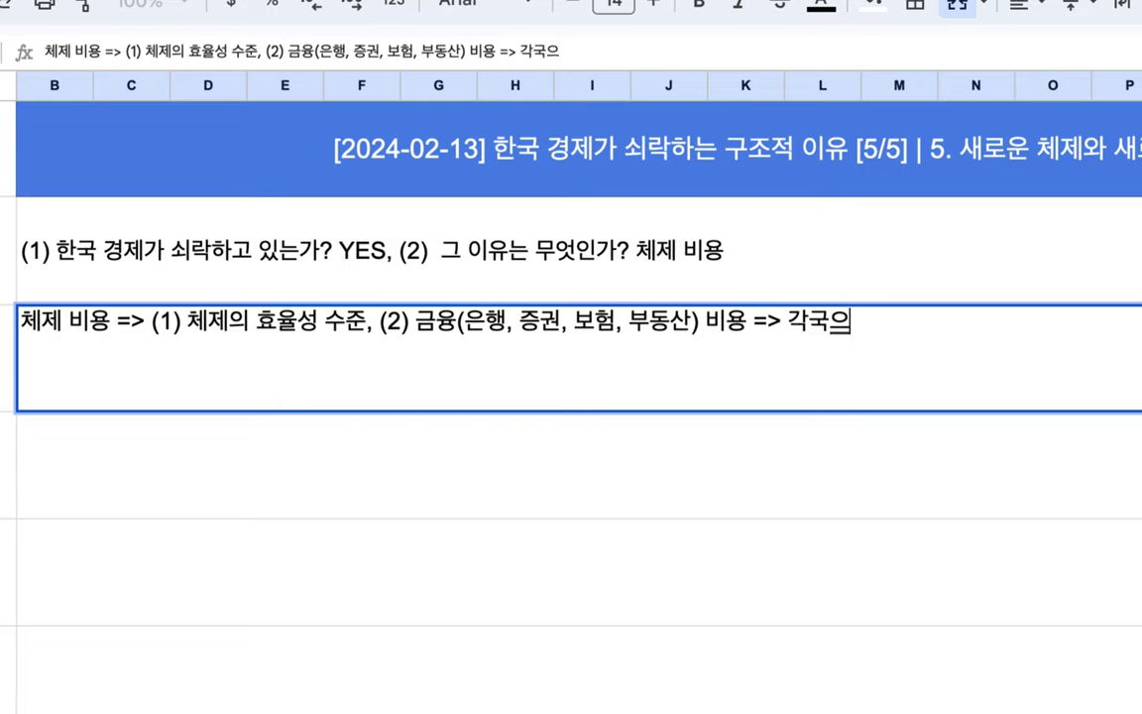
pyautogui.press('BackSpace')
pyautogui.write('상품의 글로벌')
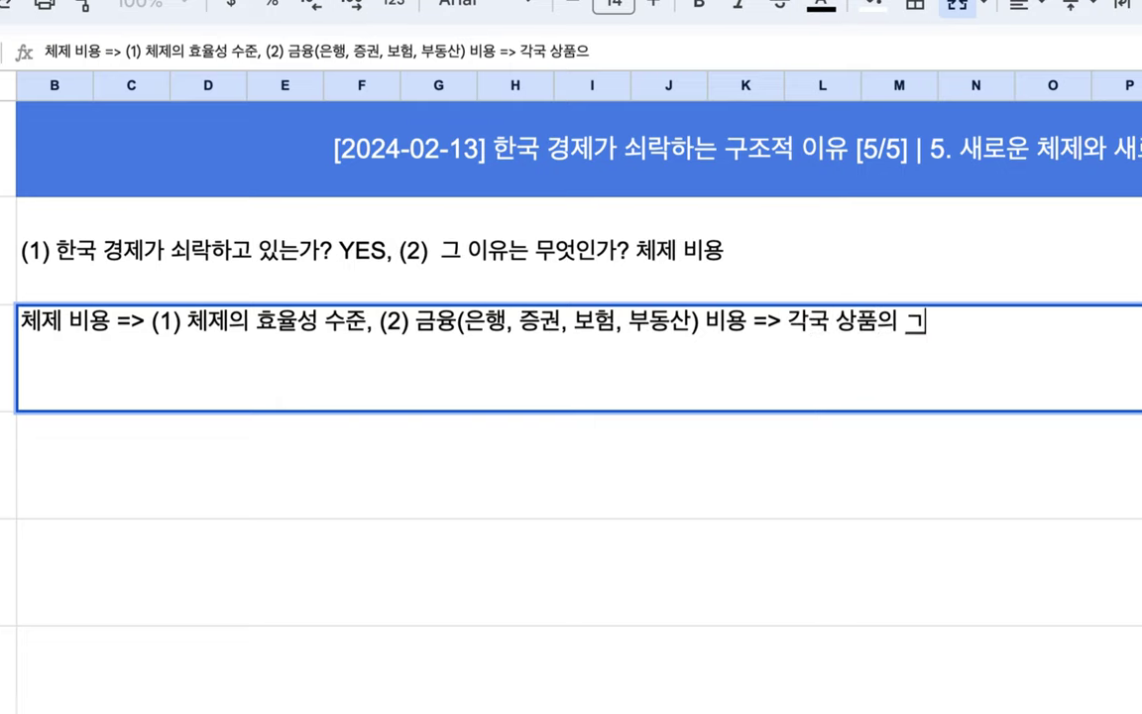
pyautogui.write(' 경쟁력')
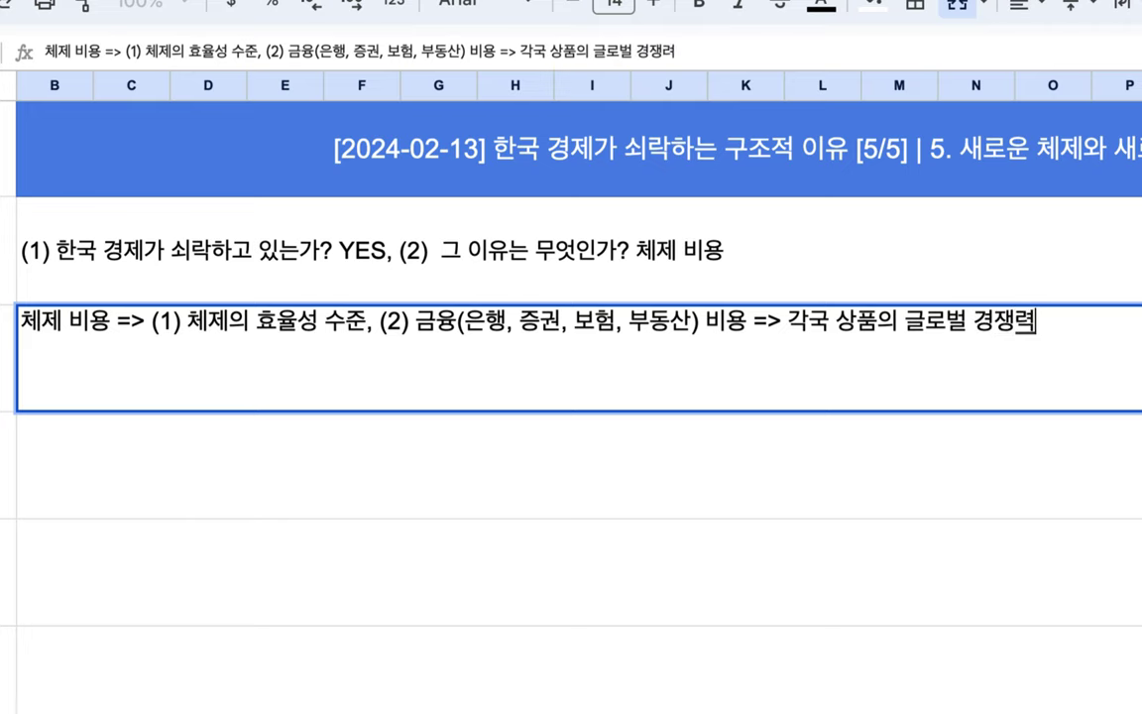
pyautogui.write(' 결정 요소')
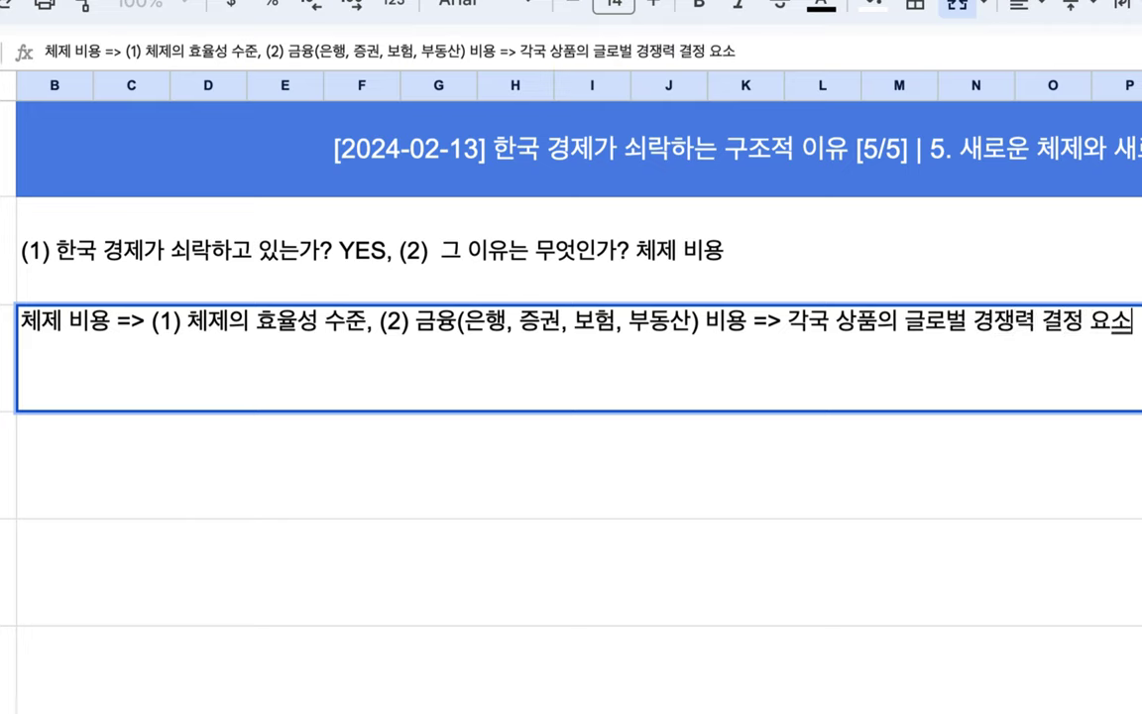
pyautogui.press('Return')
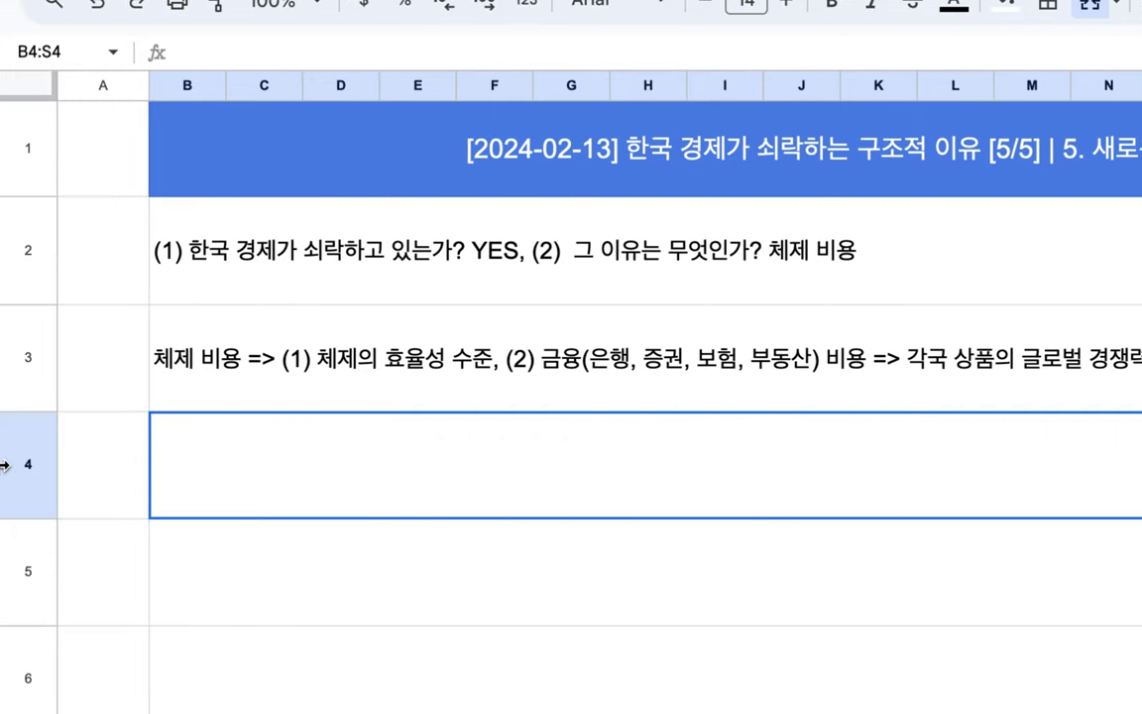
# Enter "한국, 유럽 27개국, 일본, 미국 .. => 산업 자본주의 + 같은 금융" in the merged cell of row 4.
pyautogui.doubleClick(224, 454)
pyautogui.write('ㅎ한국, 유럽 ')
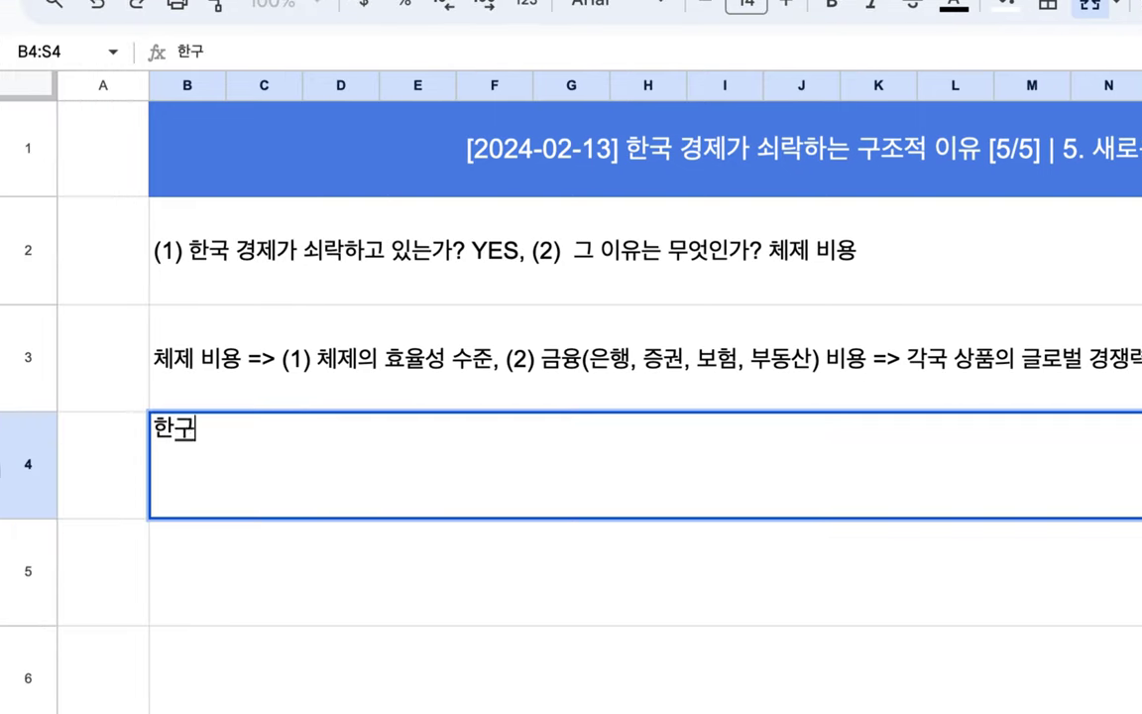
pyautogui.write('2')
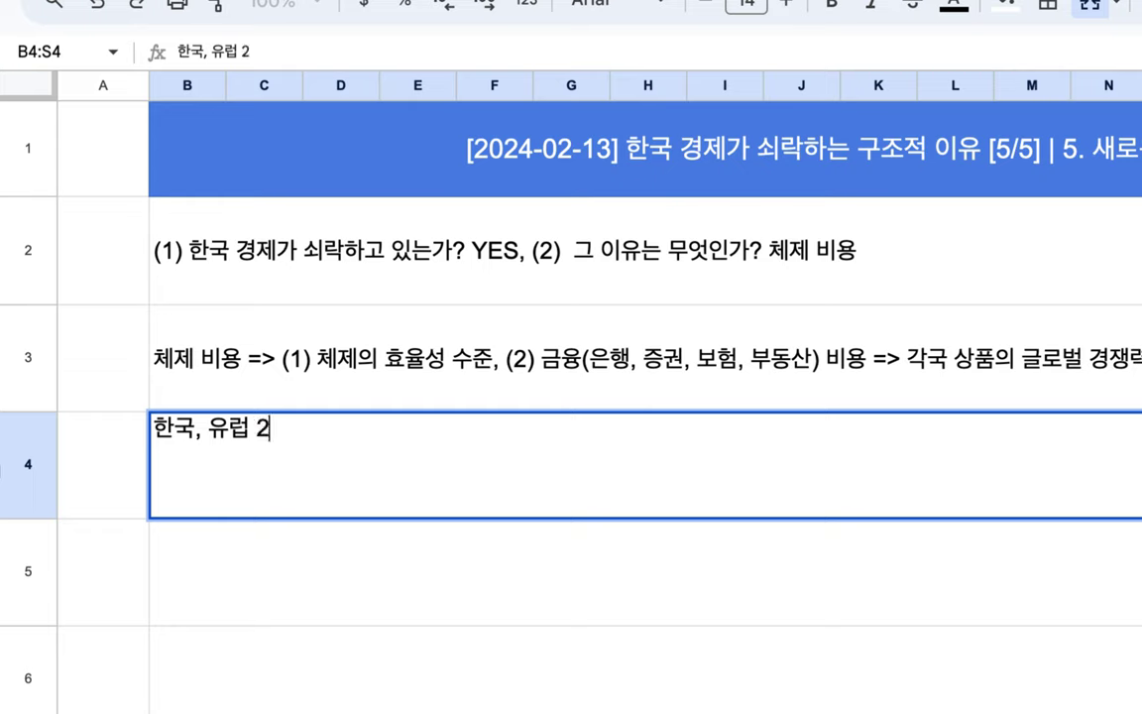
pyautogui.write('7개국, 일본, ')
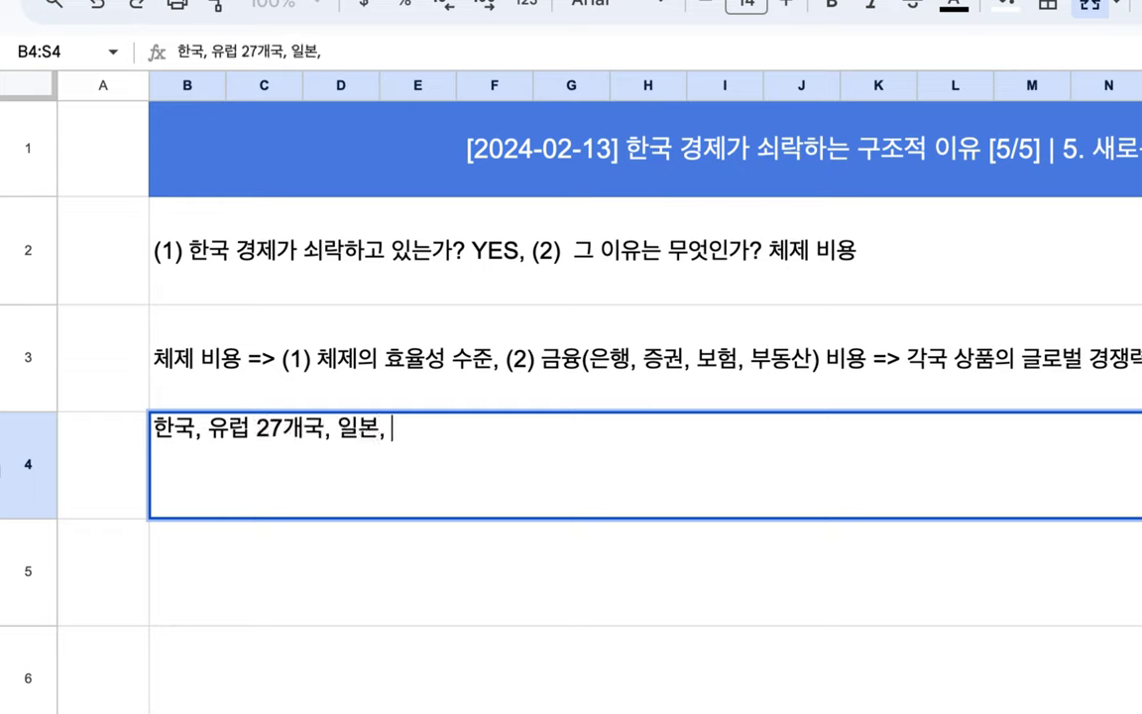
pyautogui.write('미국 .. => 산업 재')
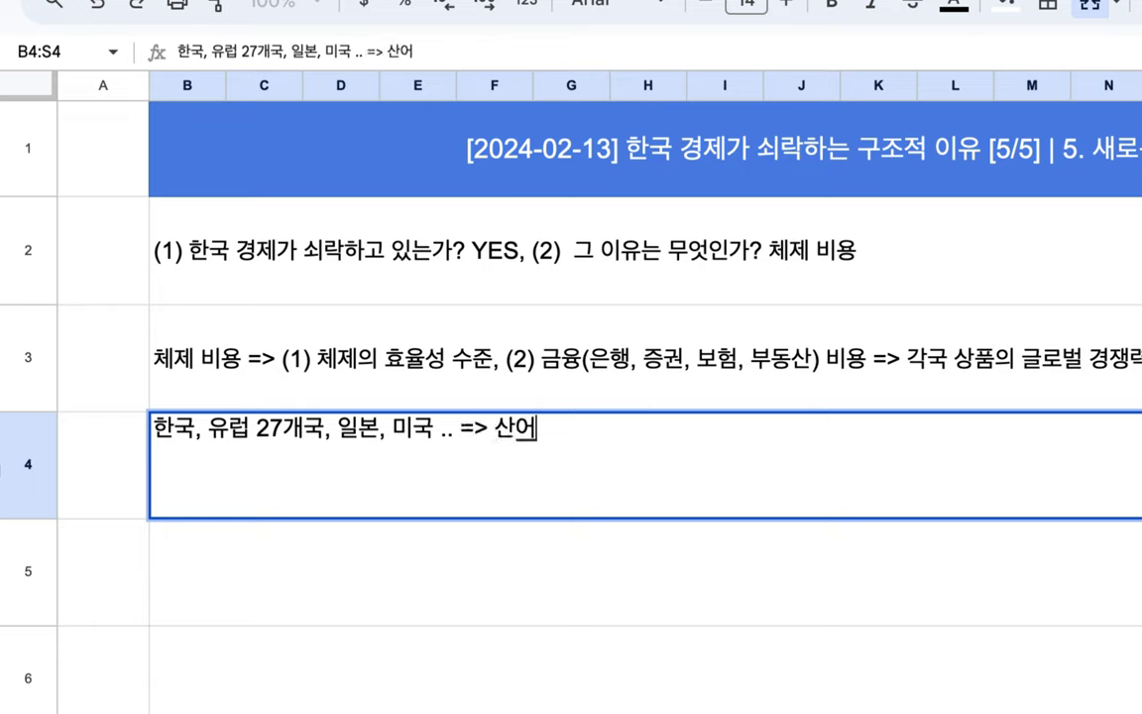
pyautogui.press('BackSpace')
pyautogui.write('자본')
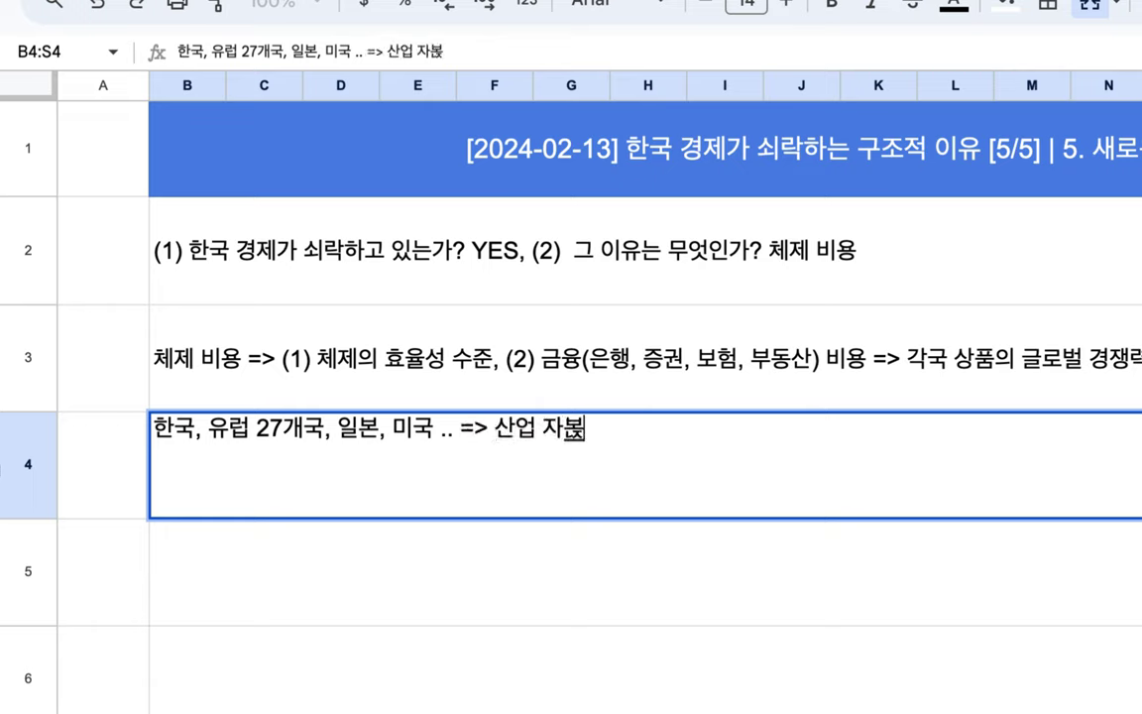
pyautogui.write('주의 + 같은 금융')
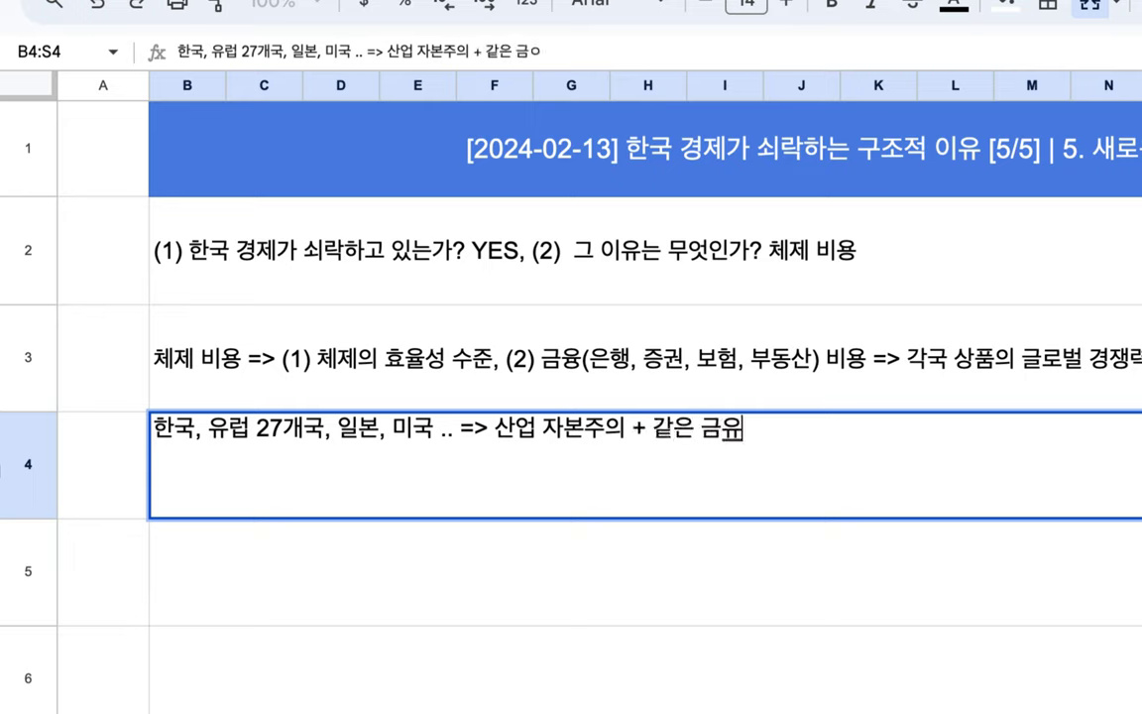
# Replace the trailing 금융 in the row 4 text with "양식의 금융".
pyautogui.press('BackSpace')
pyautogui.press('BackSpace')
pyautogui.press('BackSpace')
pyautogui.press('BackSpace')
pyautogui.write('양식')
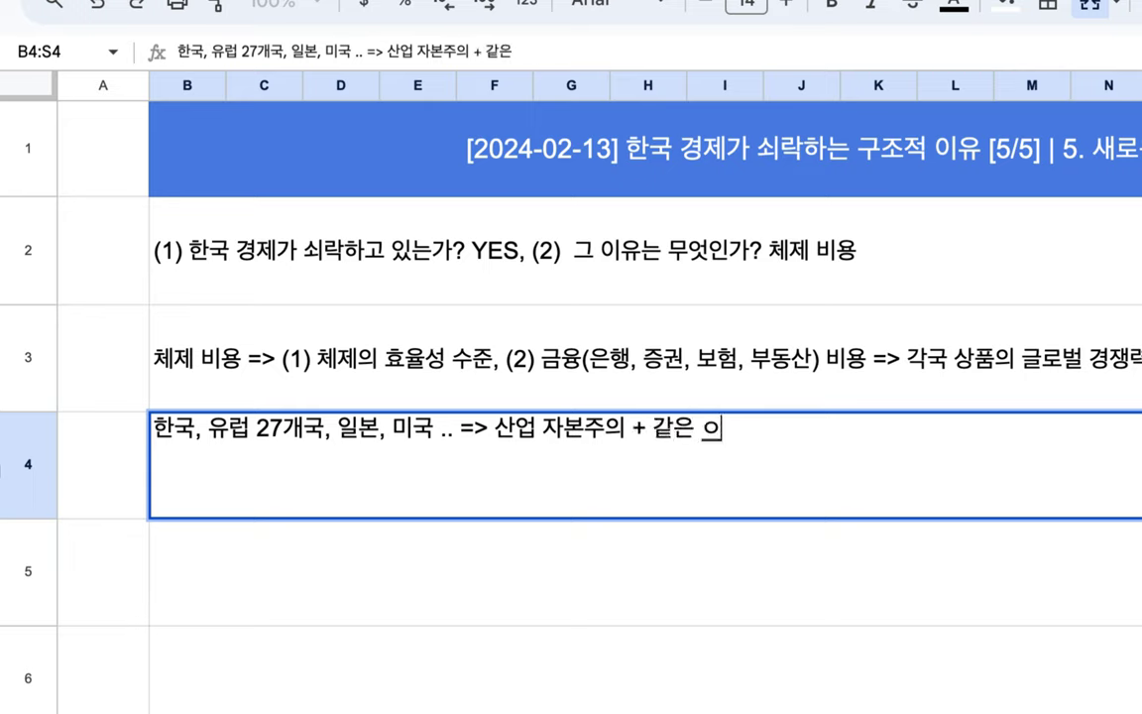
pyautogui.write('의 그')
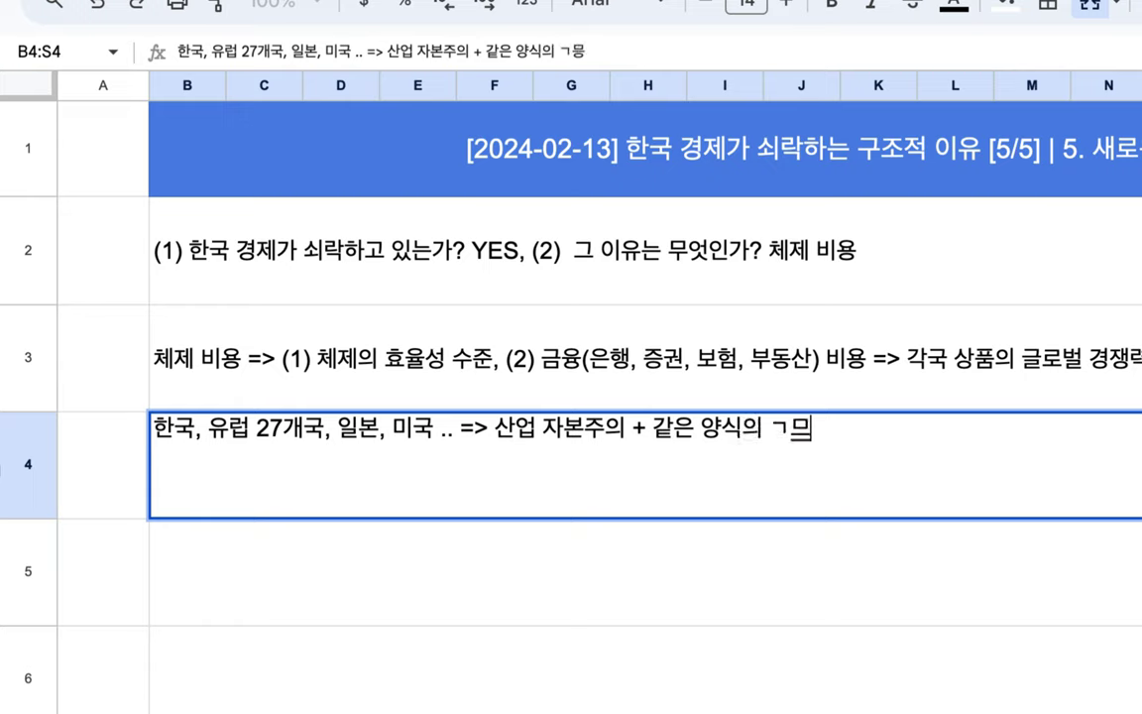
pyautogui.write('융')
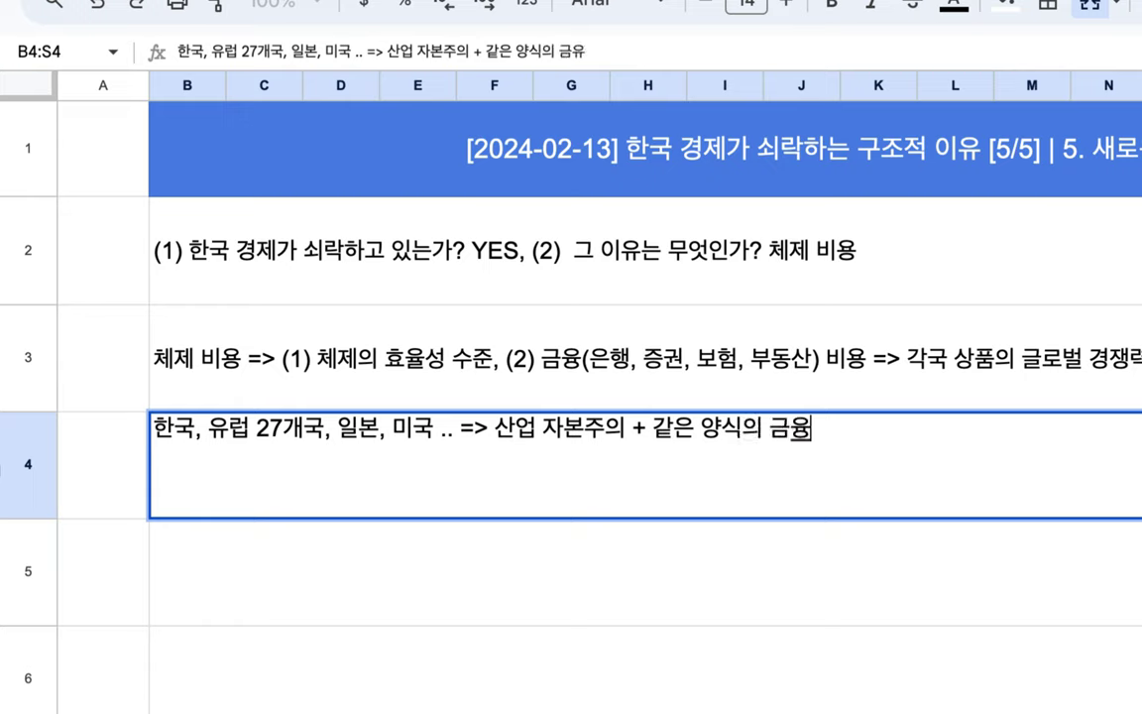
# Continue the row 4 text with "인프라 + 같은 법과 제도(사적 소유)".
pyautogui.write(' 인프라 + 같은 버')
pyautogui.write('과 제도(사유')
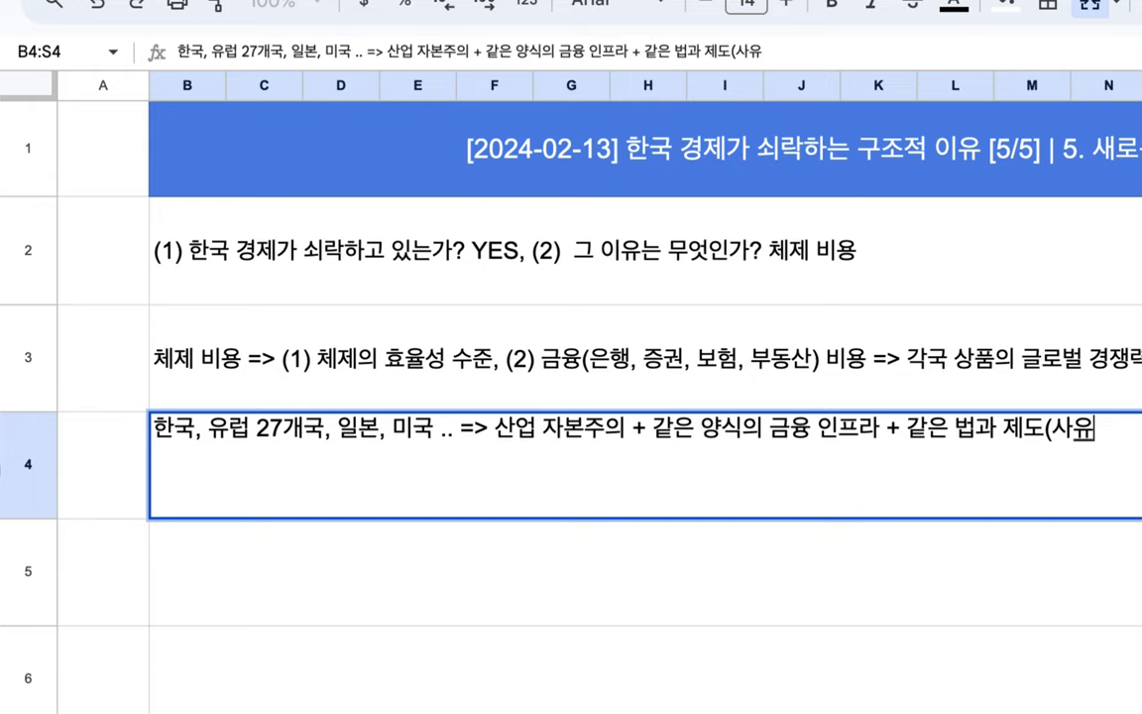
pyautogui.press('BackSpace')
pyautogui.press('BackSpace')
pyautogui.write('적')
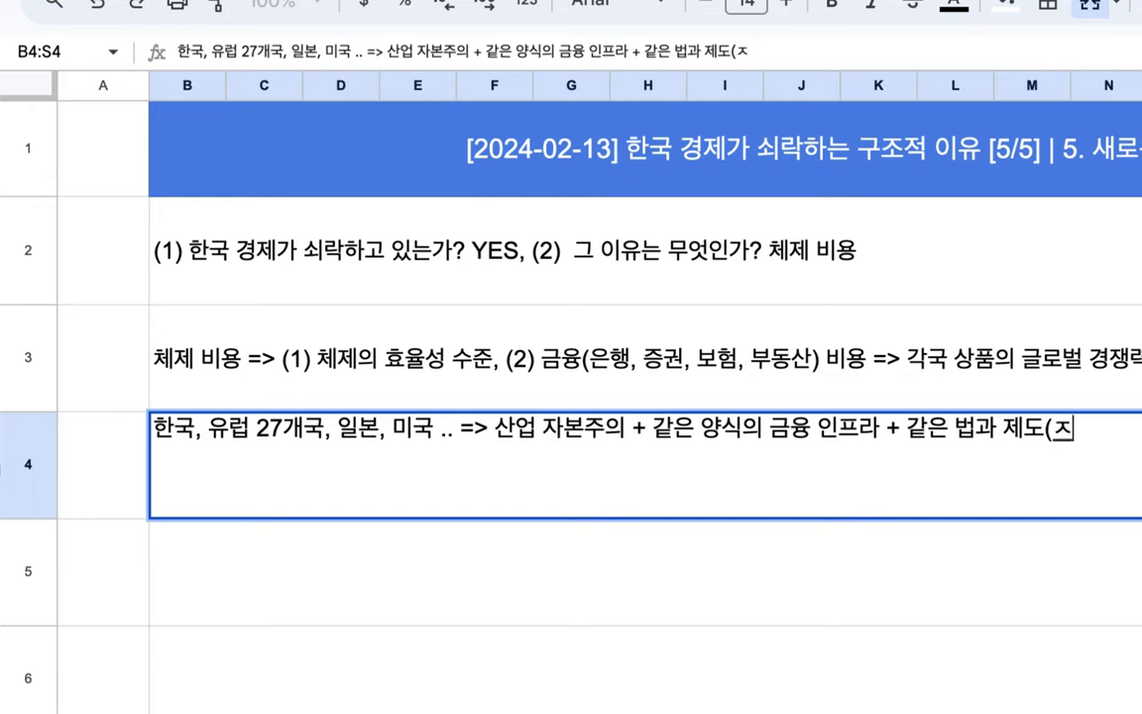
pyautogui.write(' 소유')
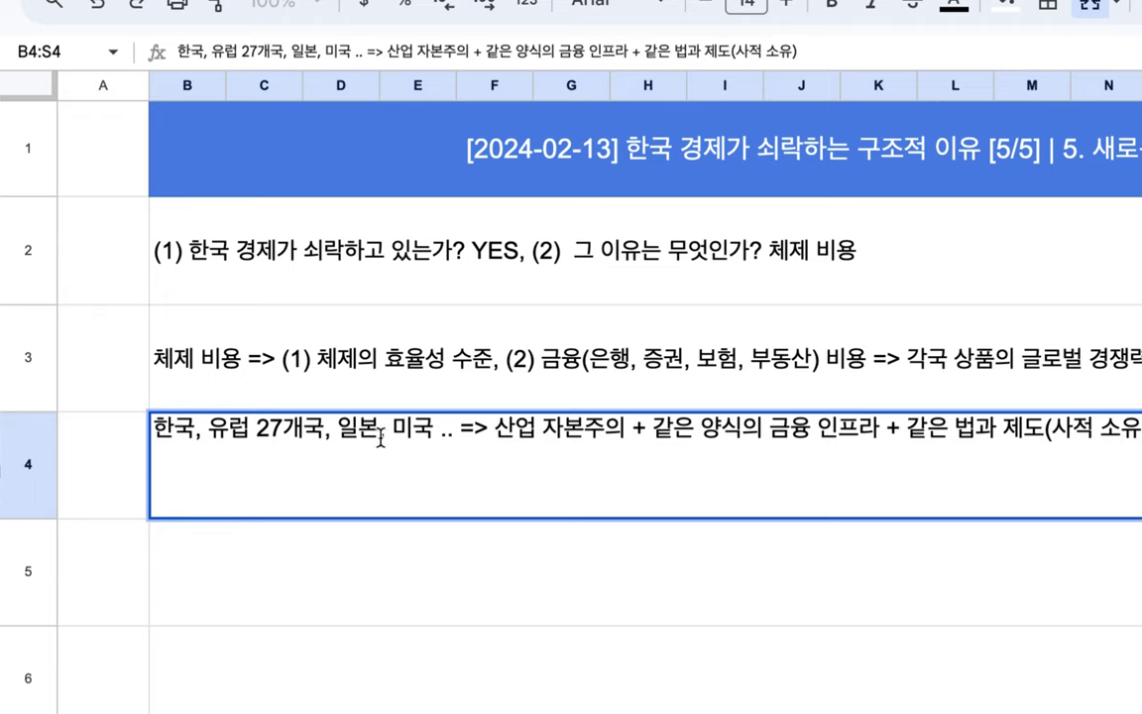
# Close the parenthesis in the row 4 text and begin a new line after a blank one with "중국과 러시아 =>".
pyautogui.write(')')
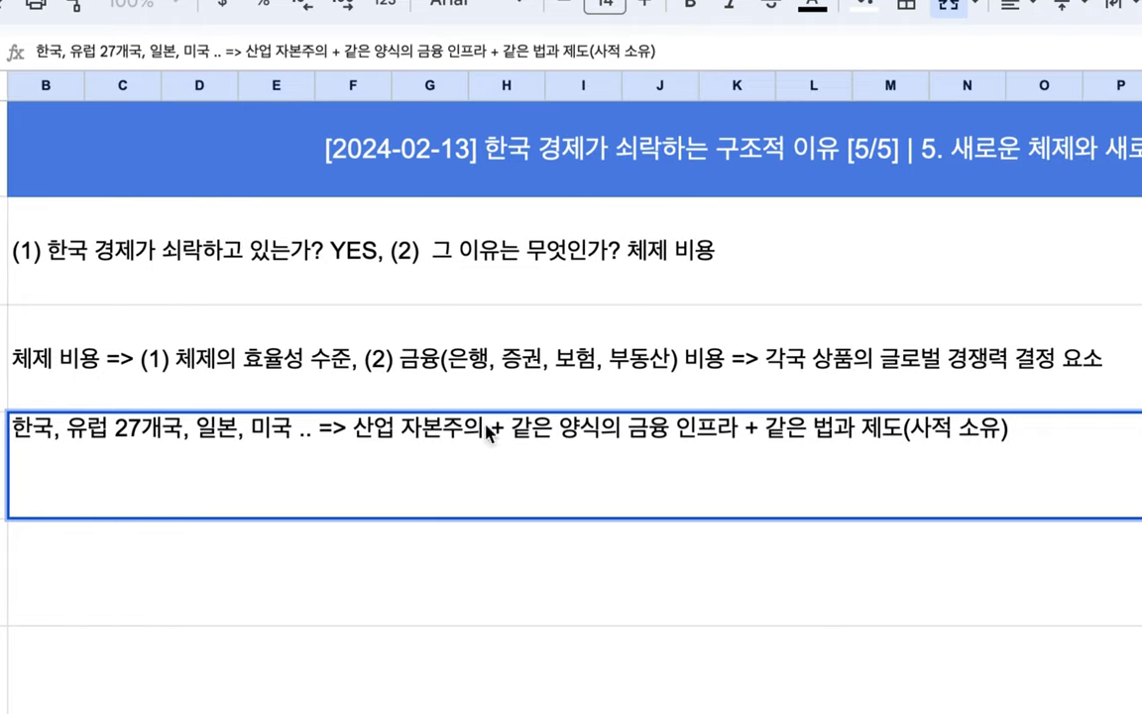
pyautogui.moveTo(318, 433); pyautogui.dragTo(3, 441)
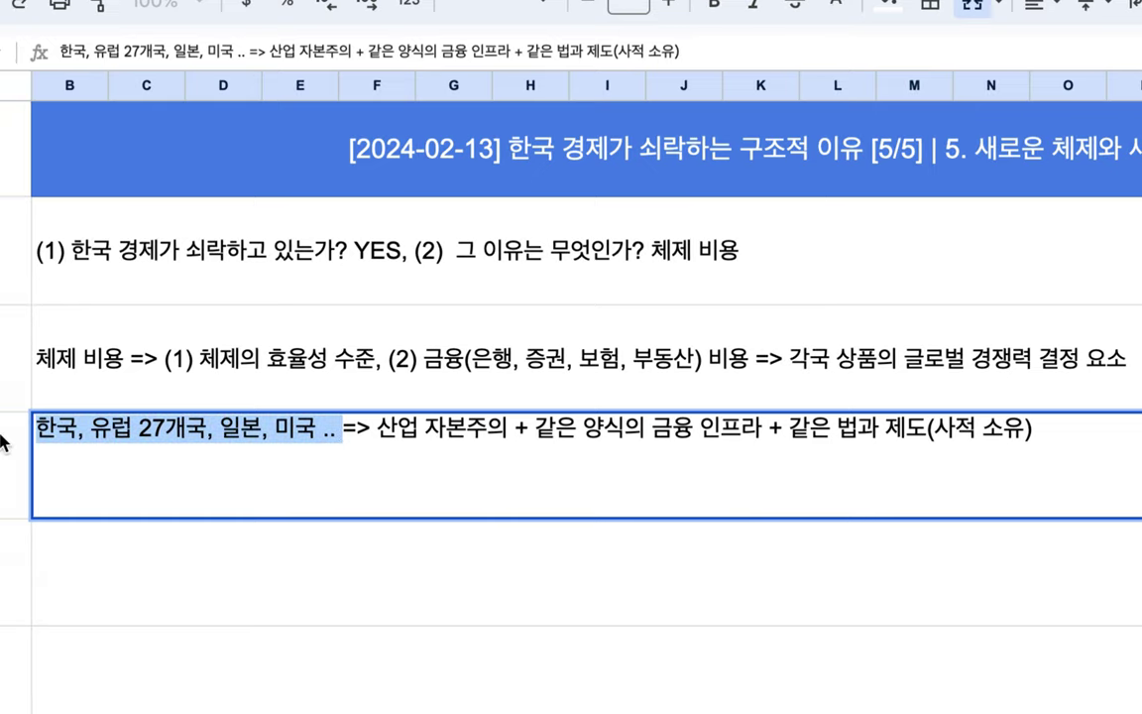
pyautogui.click(1033, 431)
pyautogui.hotkey('alt', 'Return')
pyautogui.hotkey('alt', 'Return')
pyautogui.write('중국과 러시')
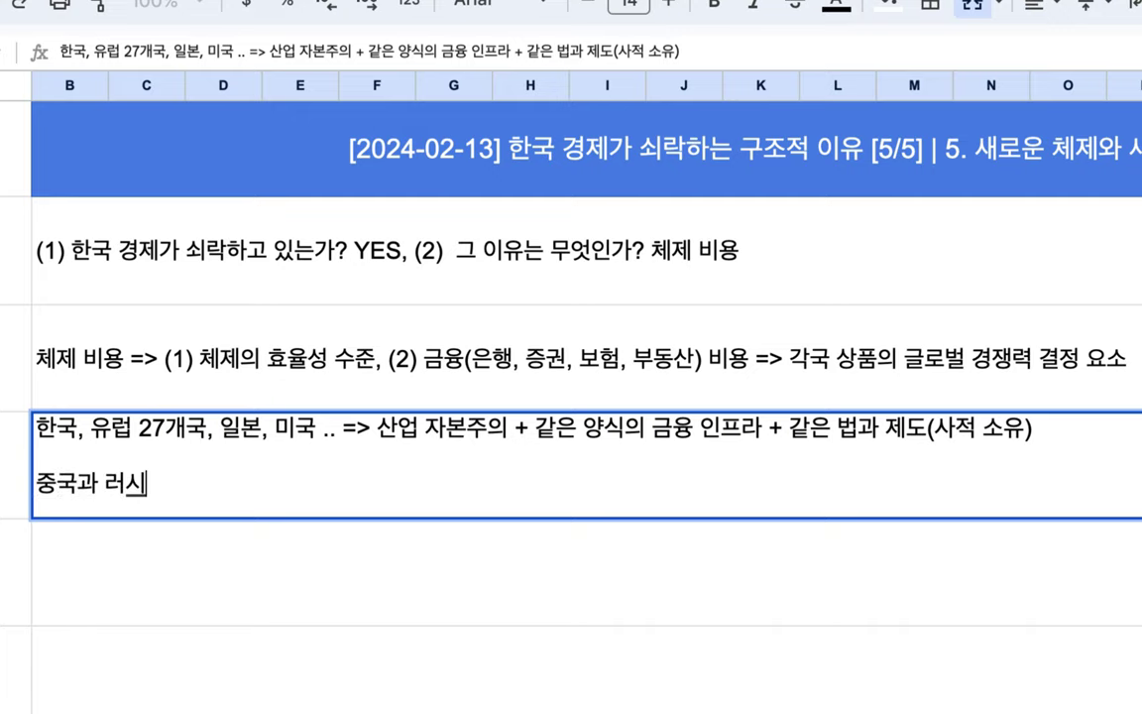
pyautogui.write('아 =>')
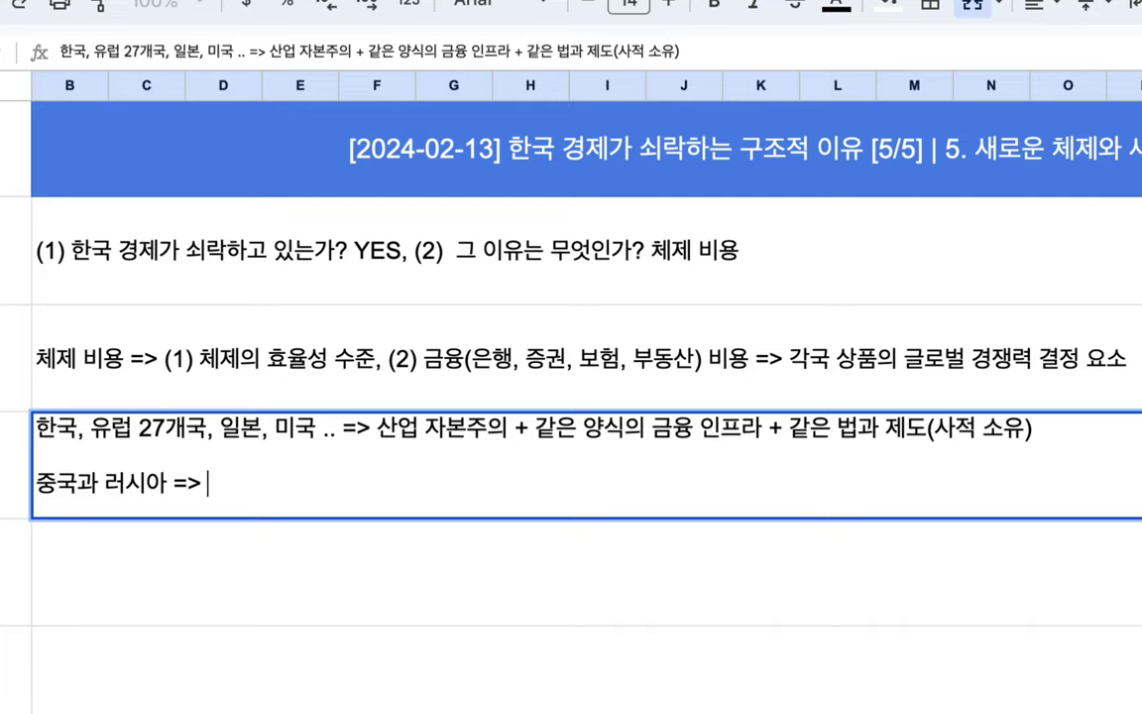
# Copy "산업 자본주의 +" from the first line of row 4 to the end of the "중국과 러시아 =>" line.
pyautogui.moveTo(50, 429); pyautogui.dragTo(209, 433)
pyautogui.hotkey('ctrl', 'c')
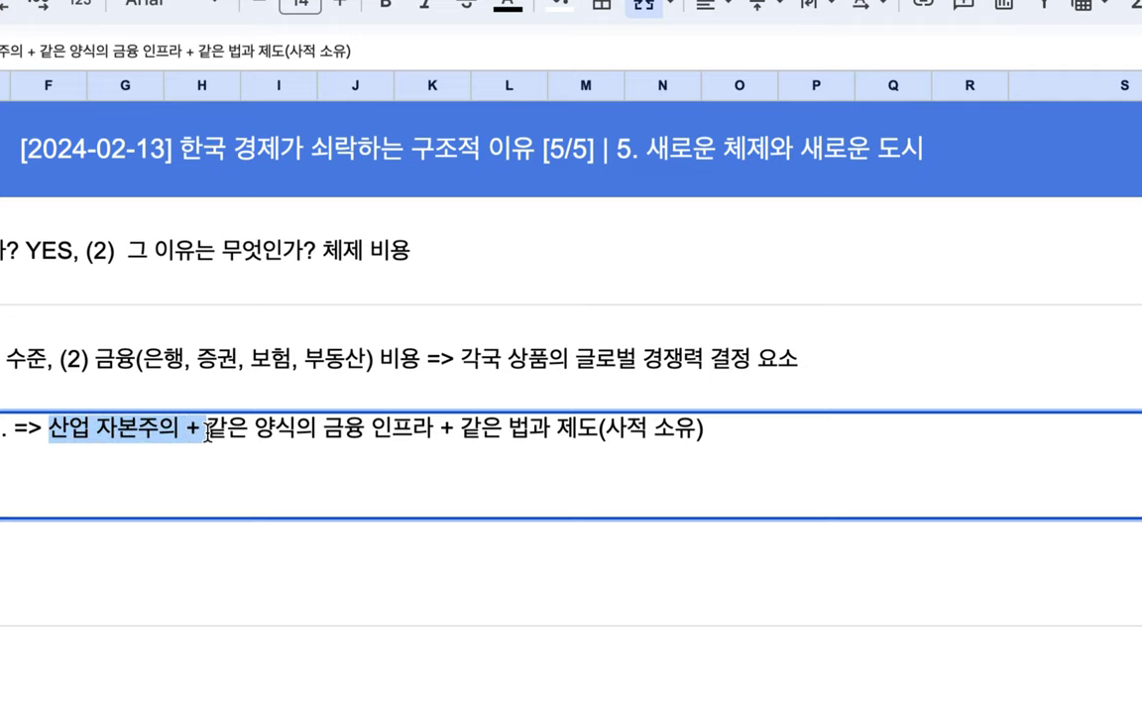
pyautogui.click(198, 488)
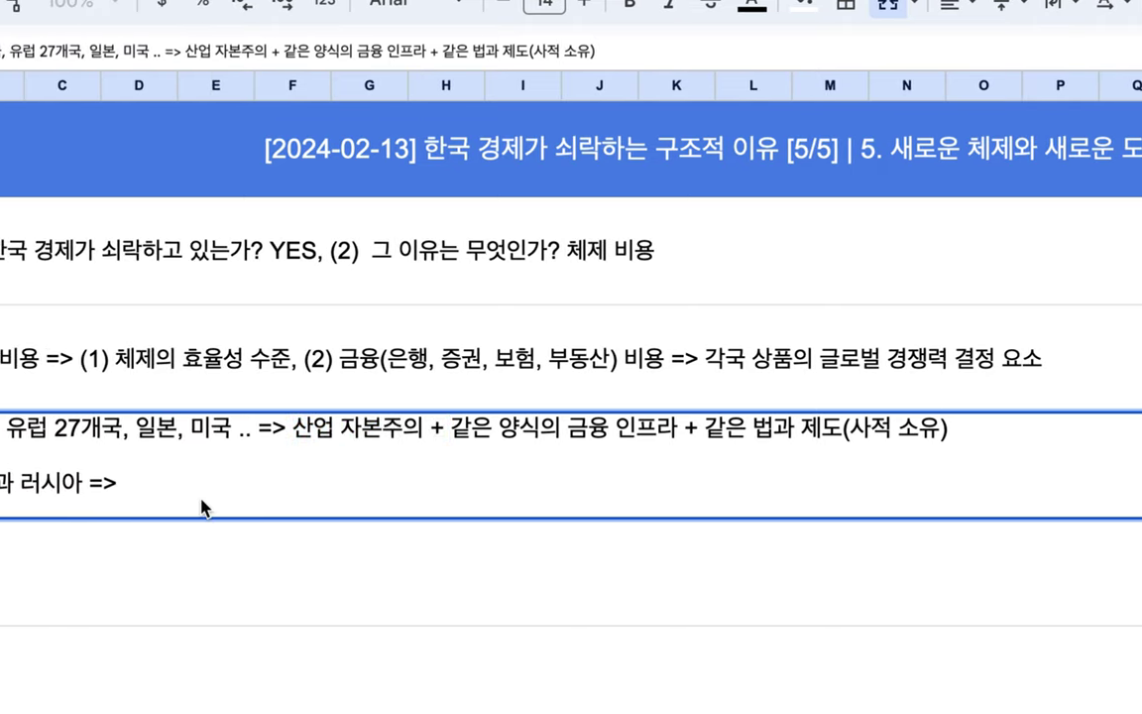
pyautogui.hotkey('ctrl', 'v')
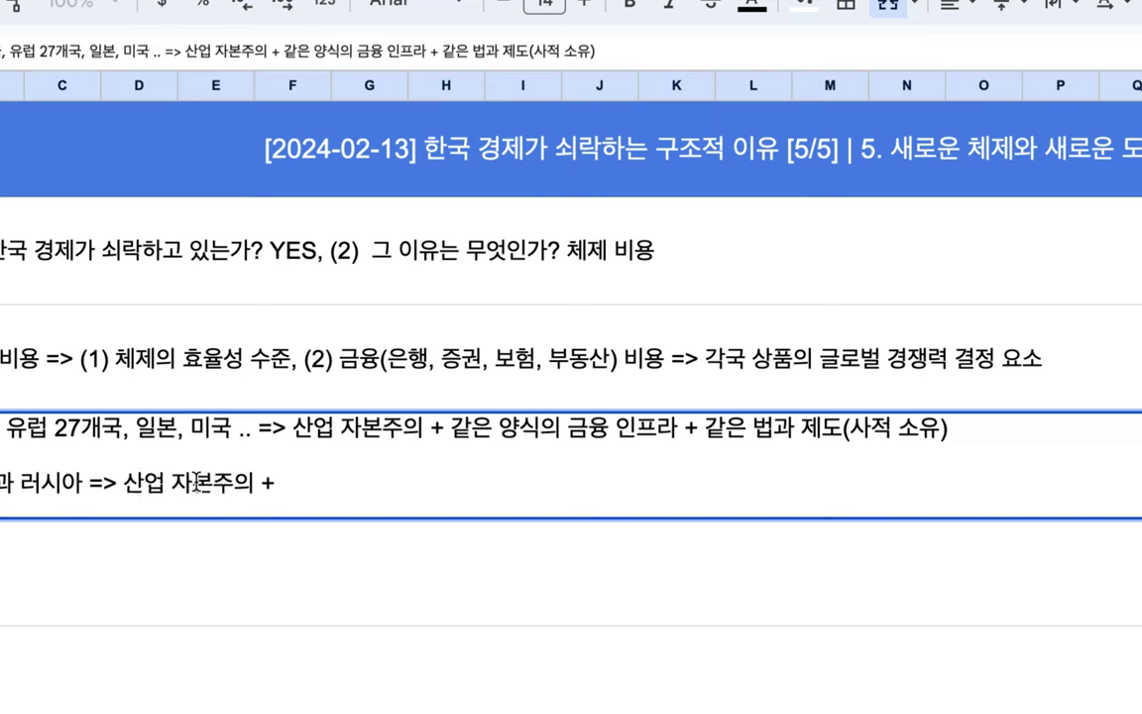
# Continue the 중국과 러시아 line in row 4 with "다른 금융 인프라".
pyautogui.write('ㅅ')
pyautogui.press('BackSpace')
pyautogui.write('다른 ㄱ')
pyautogui.write('금융 인프랑')
pyautogui.press('BackSpace')
pyautogui.press('BackSpace')
pyautogui.press('BackSpace')
pyautogui.write('와')
pyautogui.press('BackSpace')
pyautogui.press('BackSpace')
pyautogui.write('래')
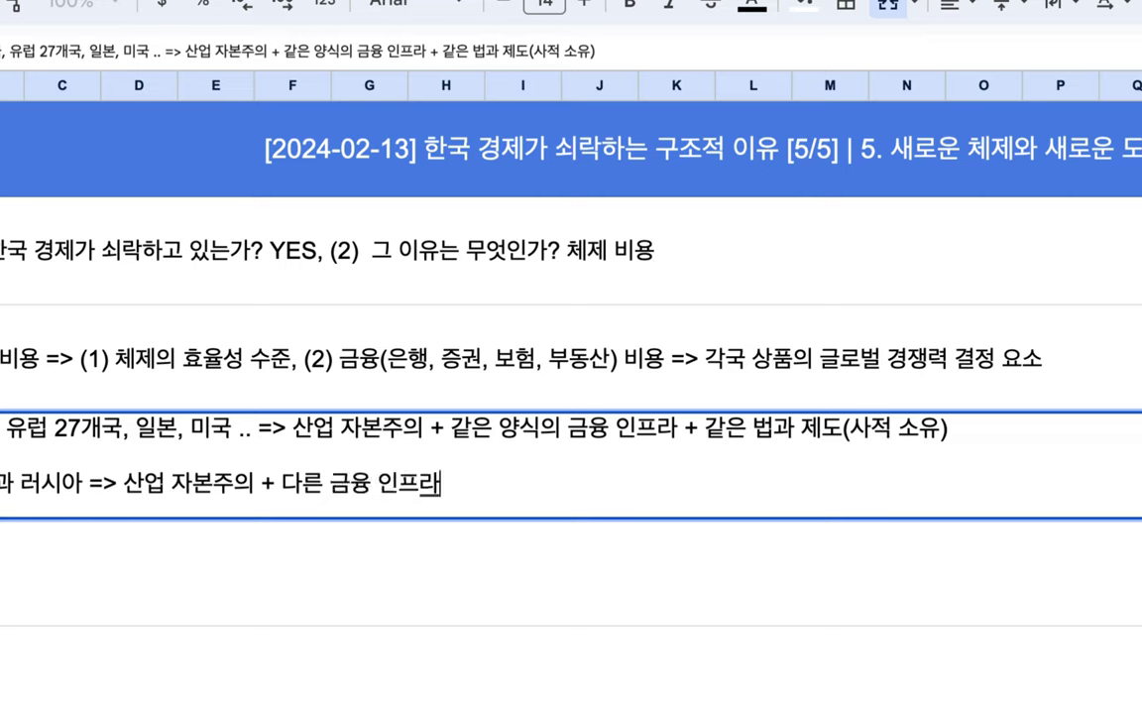
# Append "+ 다른 법과 제도(부동상)" to the 중국과 러시아 line in row 4.
pyautogui.write(' + 다른 법과 지')
pyautogui.press('BackSpace')
pyautogui.write('제도(부동')
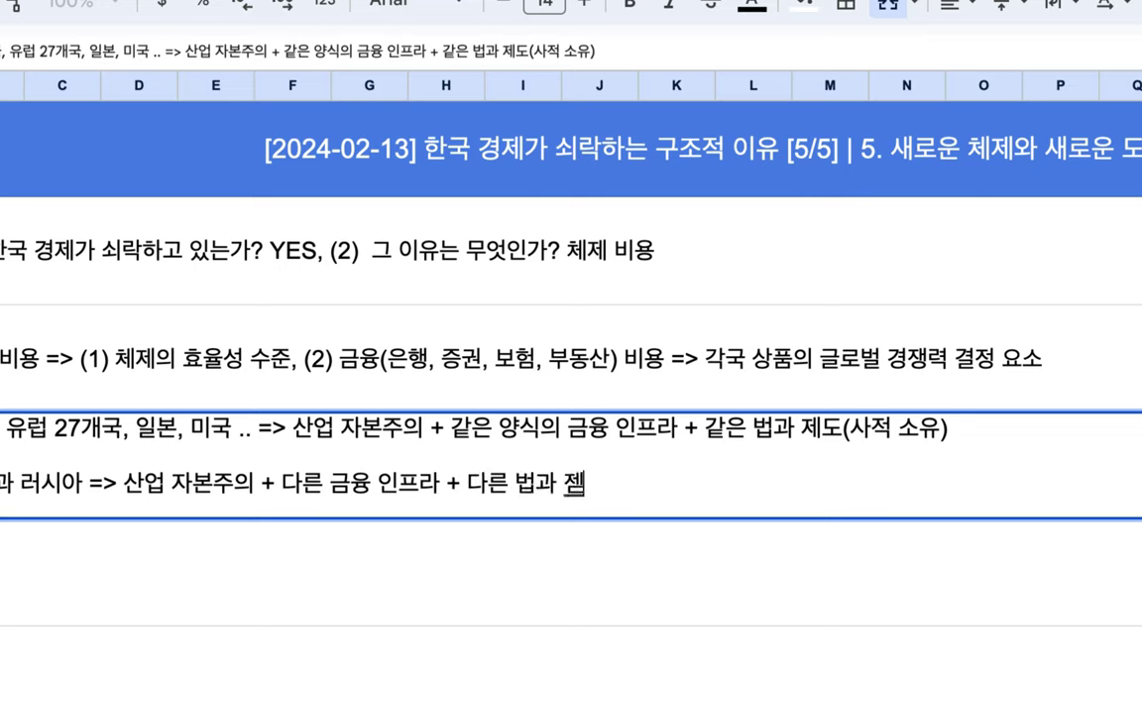
pyautogui.write('상)')
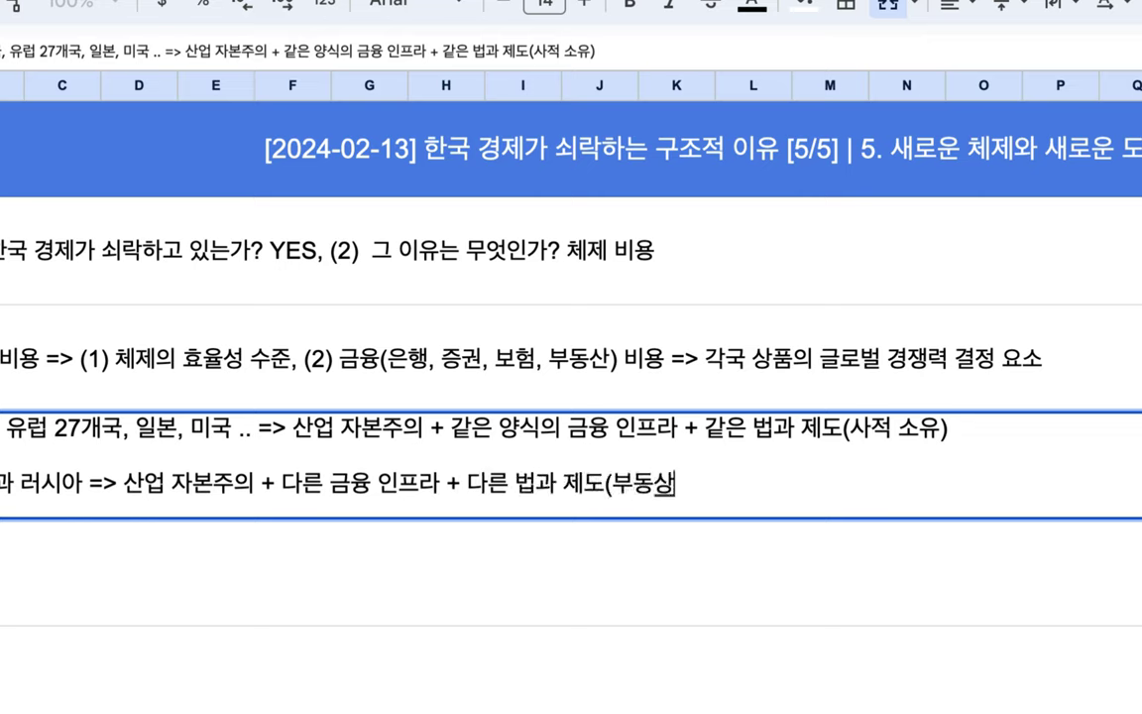
# Insert "부동산" before "사적 소유" in the first line of row 4 and commit the cell.
pyautogui.click(855, 427)
pyautogui.write('부동산')
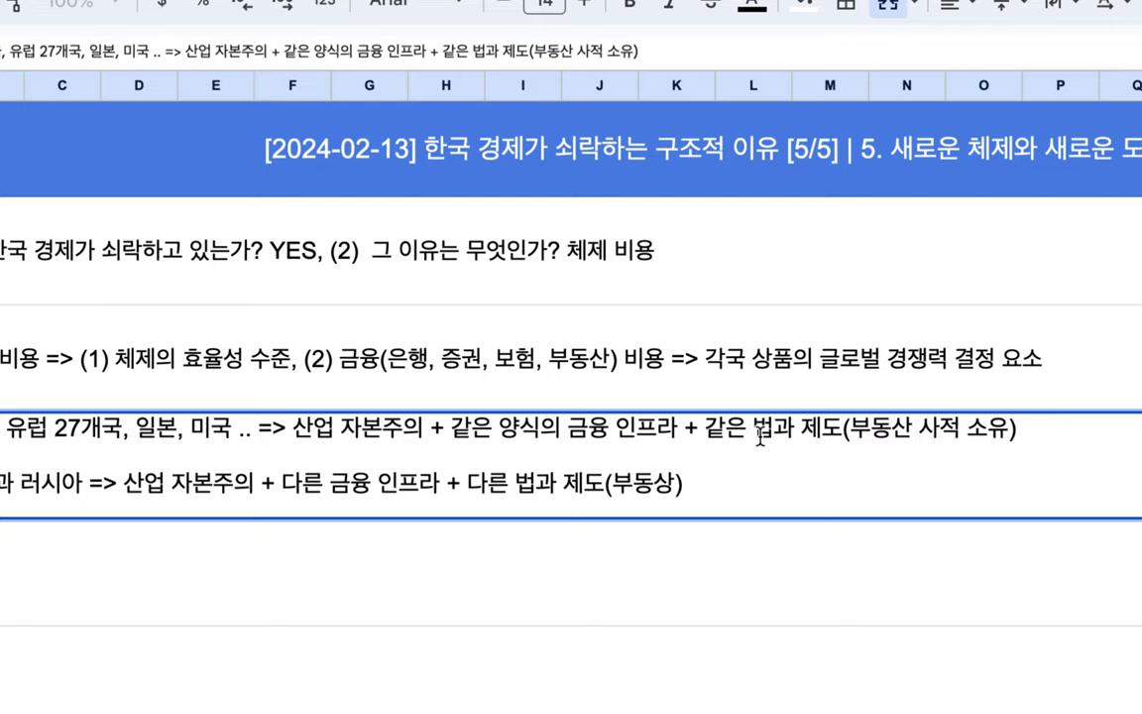
pyautogui.hscroll(-3, 54, 481)
pyautogui.click(168, 484)
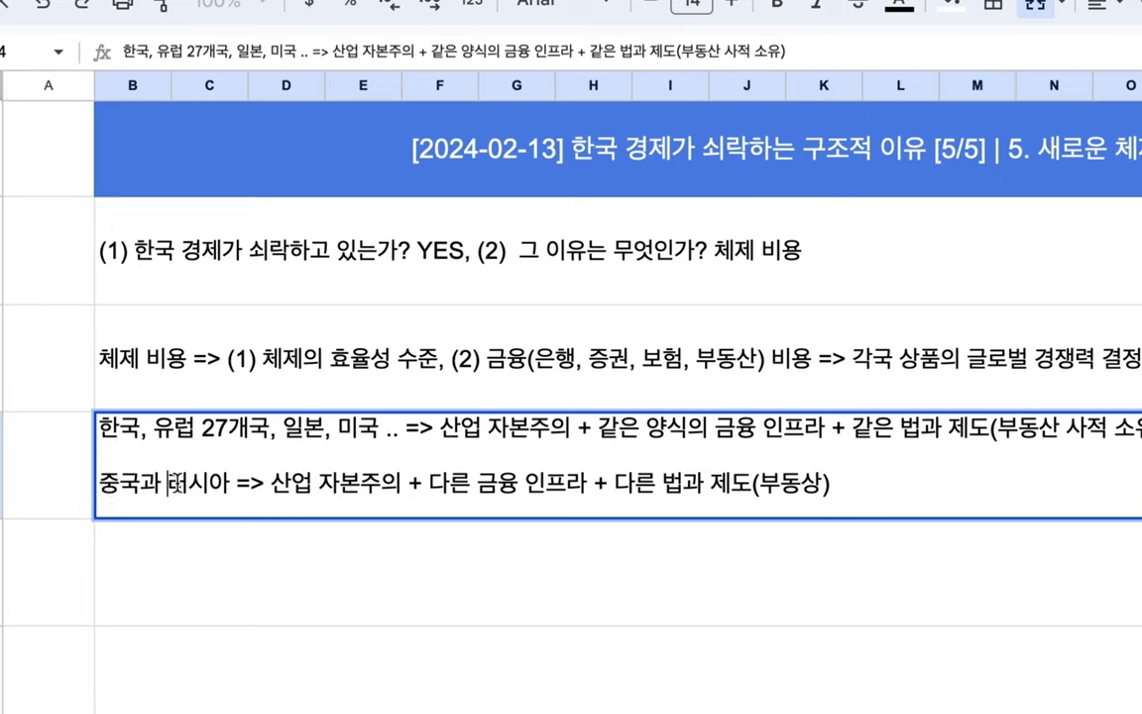
pyautogui.press('Home')
pyautogui.hotkey('shift', 'End')
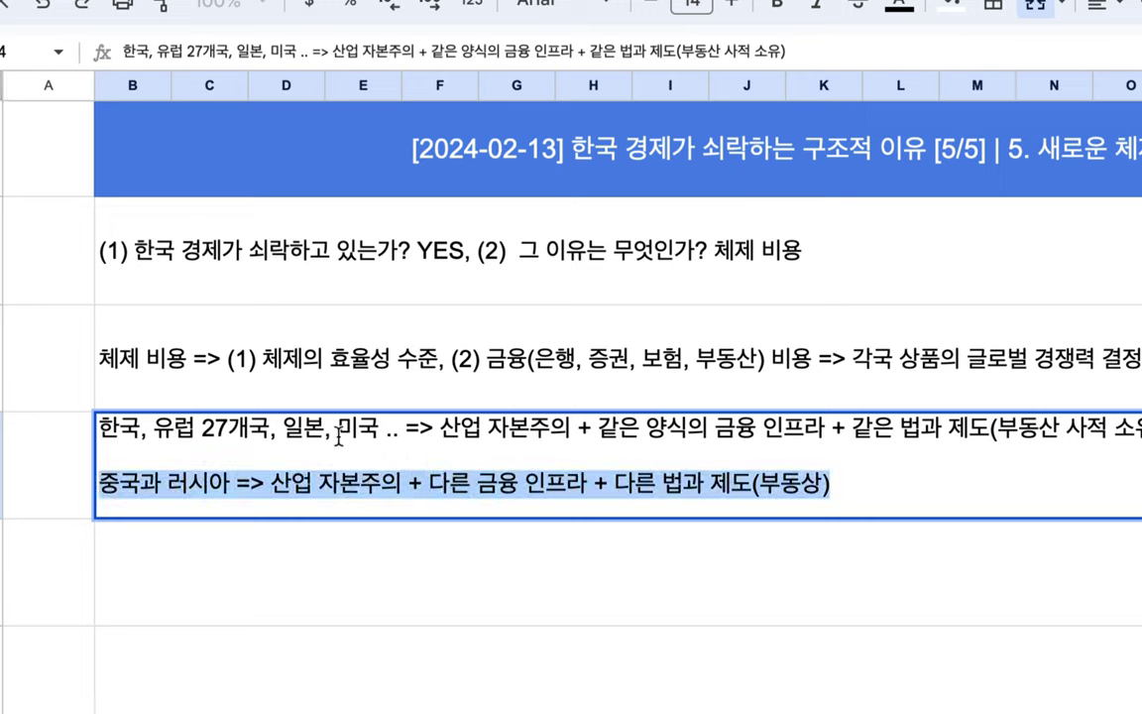
pyautogui.tripleClick(352, 430)
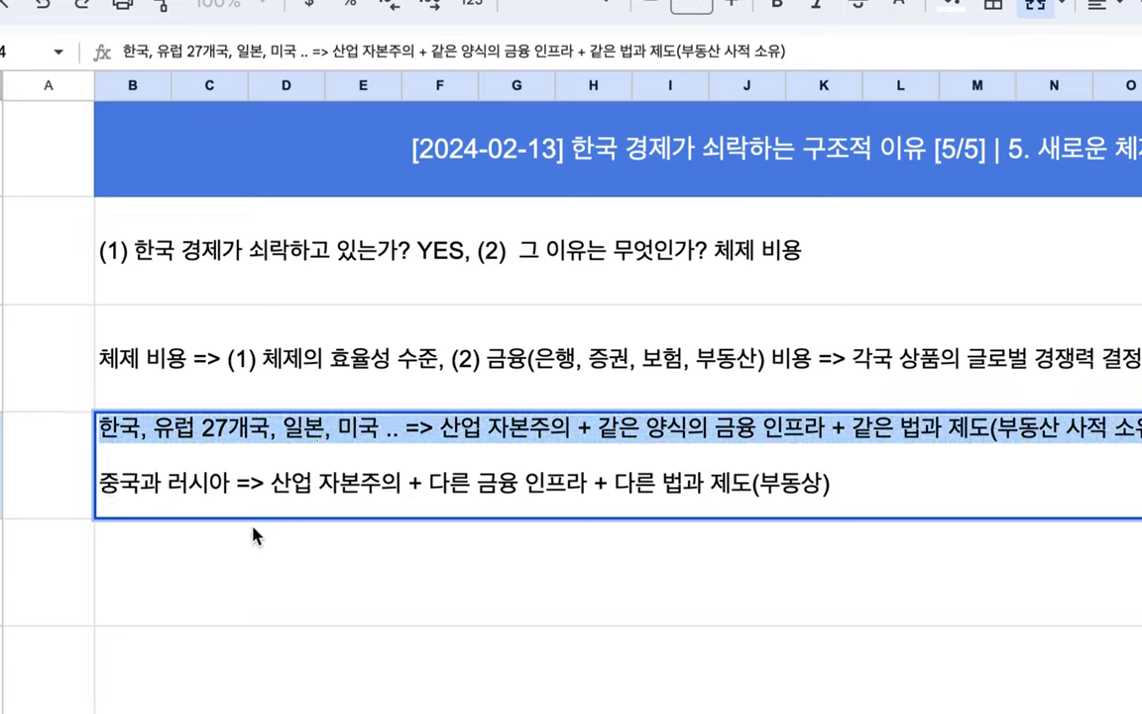
pyautogui.click(246, 557)
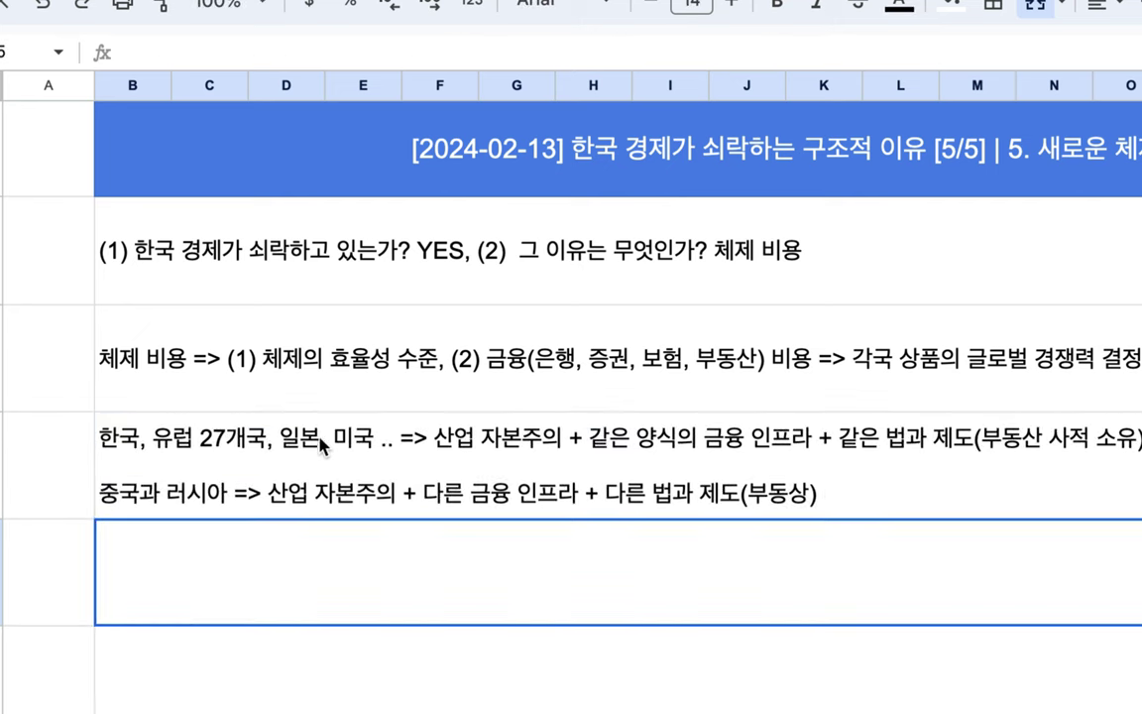
# Highlight the date in the title row and the country names at the start of both lines in row 4.
pyautogui.click(544, 160)
pyautogui.doubleClick(561, 120)
pyautogui.moveTo(561, 120); pyautogui.dragTo(439, 120)
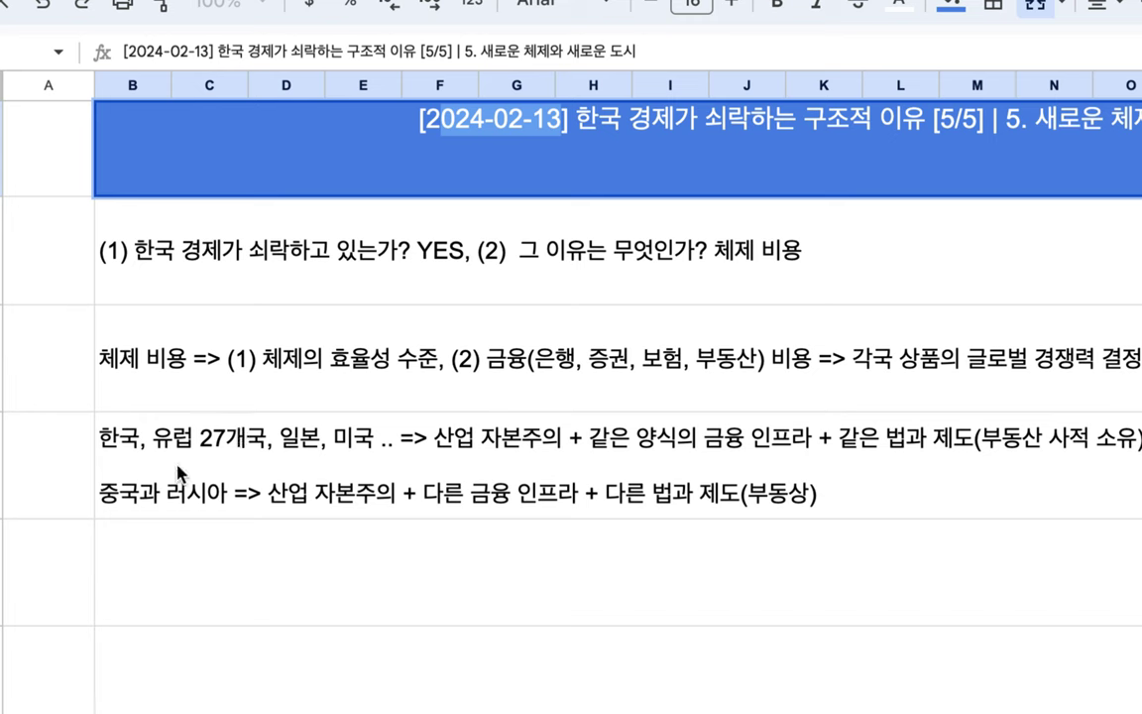
pyautogui.doubleClick(159, 408)
pyautogui.moveTo(397, 428); pyautogui.dragTo(97, 439)
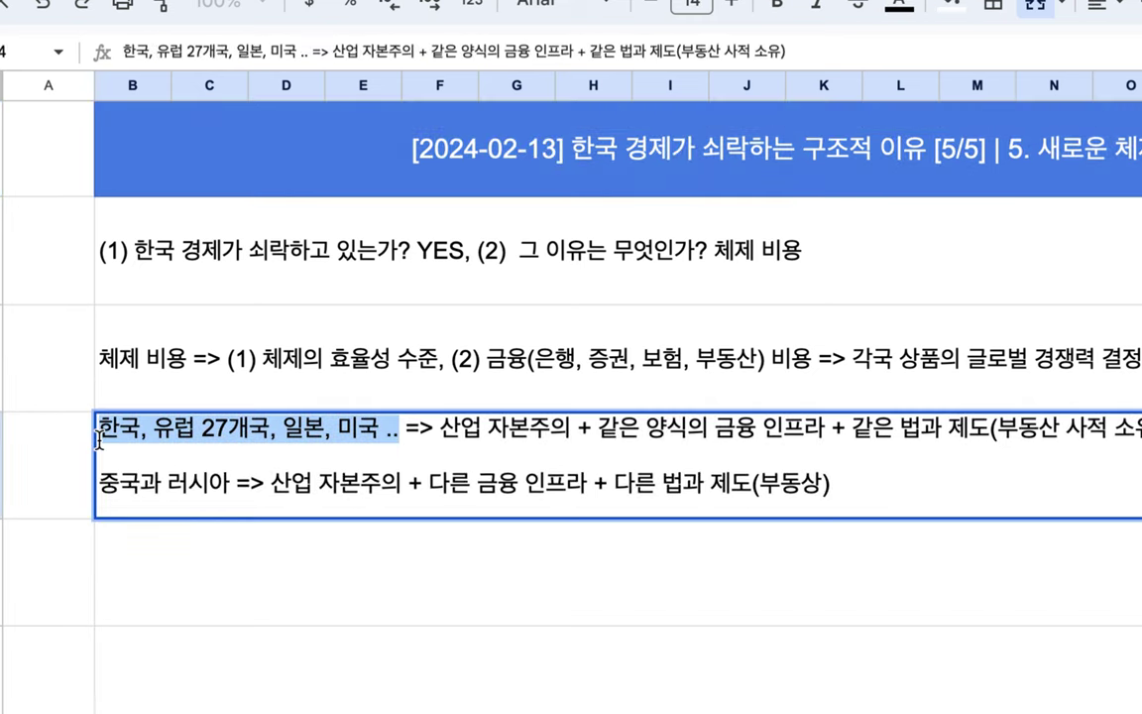
pyautogui.click(164, 483)
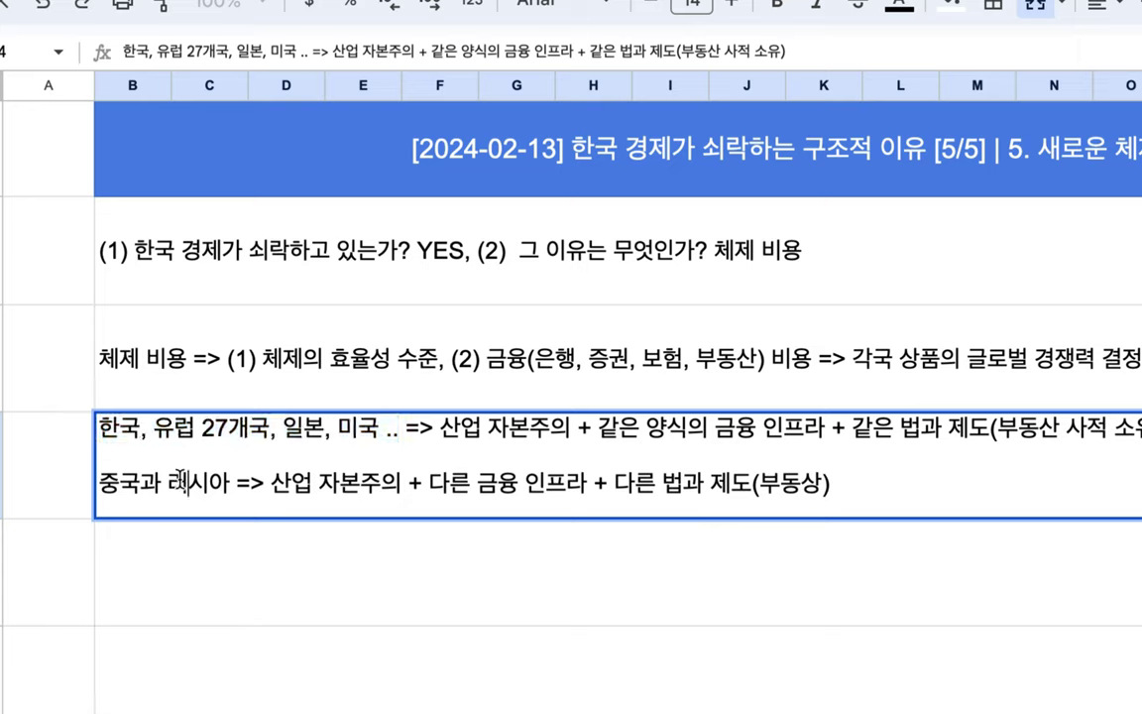
pyautogui.moveTo(227, 484); pyautogui.dragTo(99, 488)
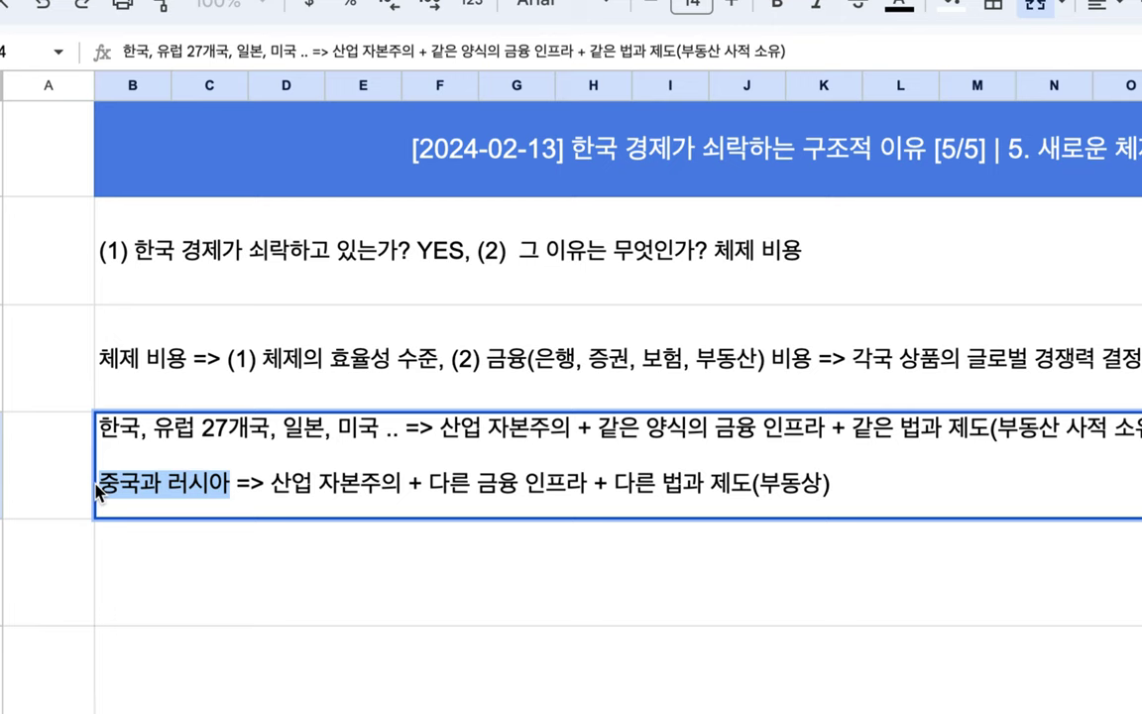
pyautogui.click(281, 405)
# Start the row 5 text with "(1) 지금처럼 혹은 지금보다 더" in the merged cell.
pyautogui.click(201, 558)
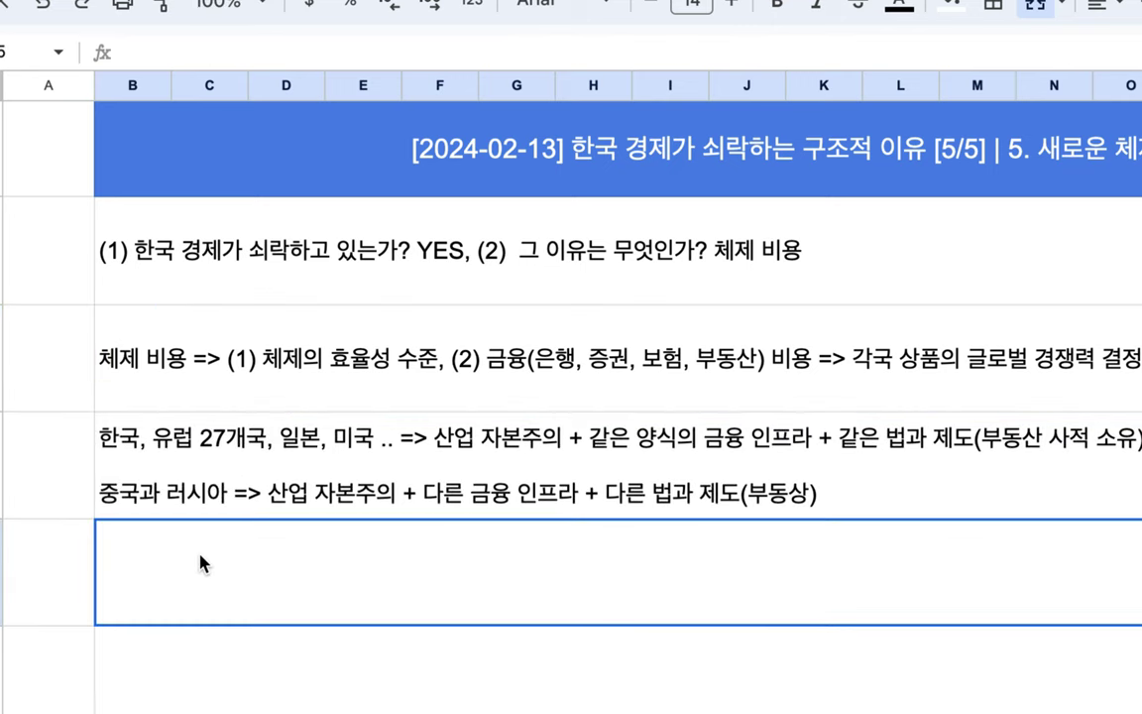
pyautogui.write('(1)')
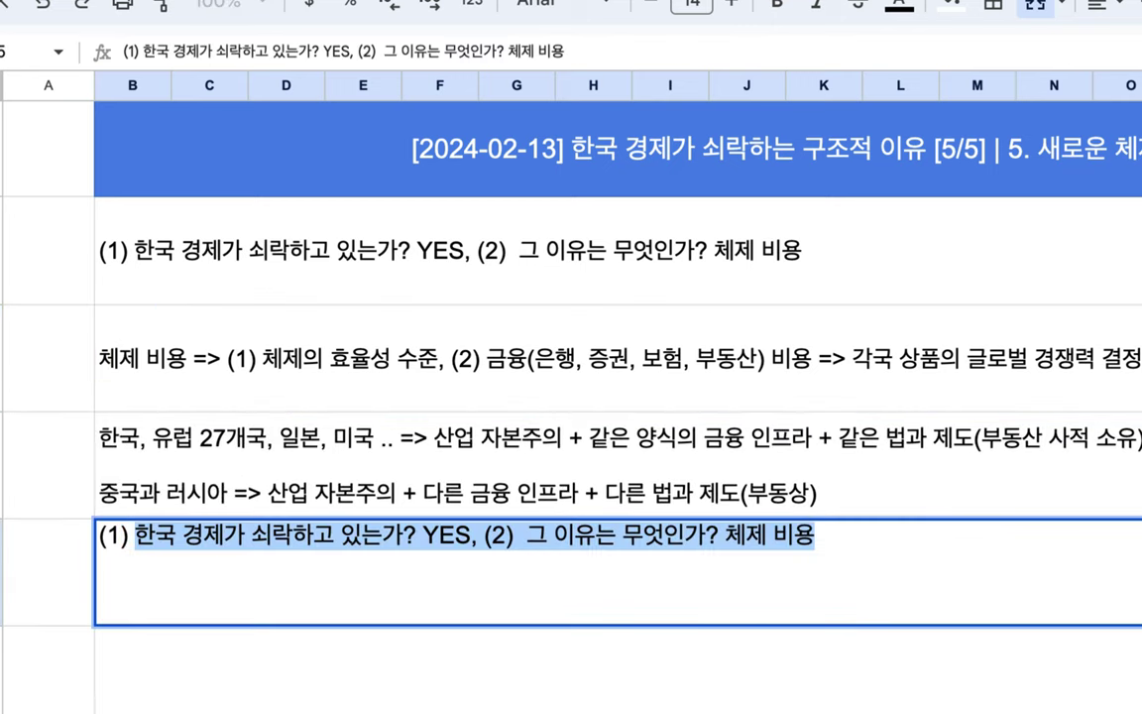
pyautogui.write(' 지금처럼 ')
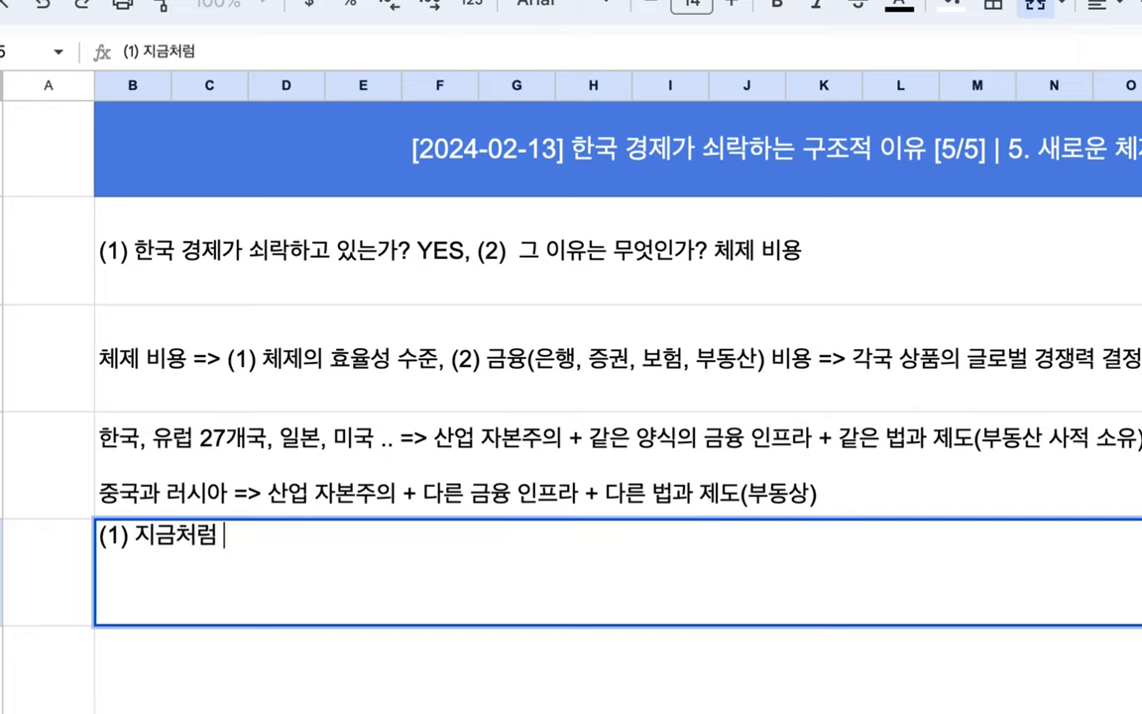
pyautogui.write('혹은 지급')
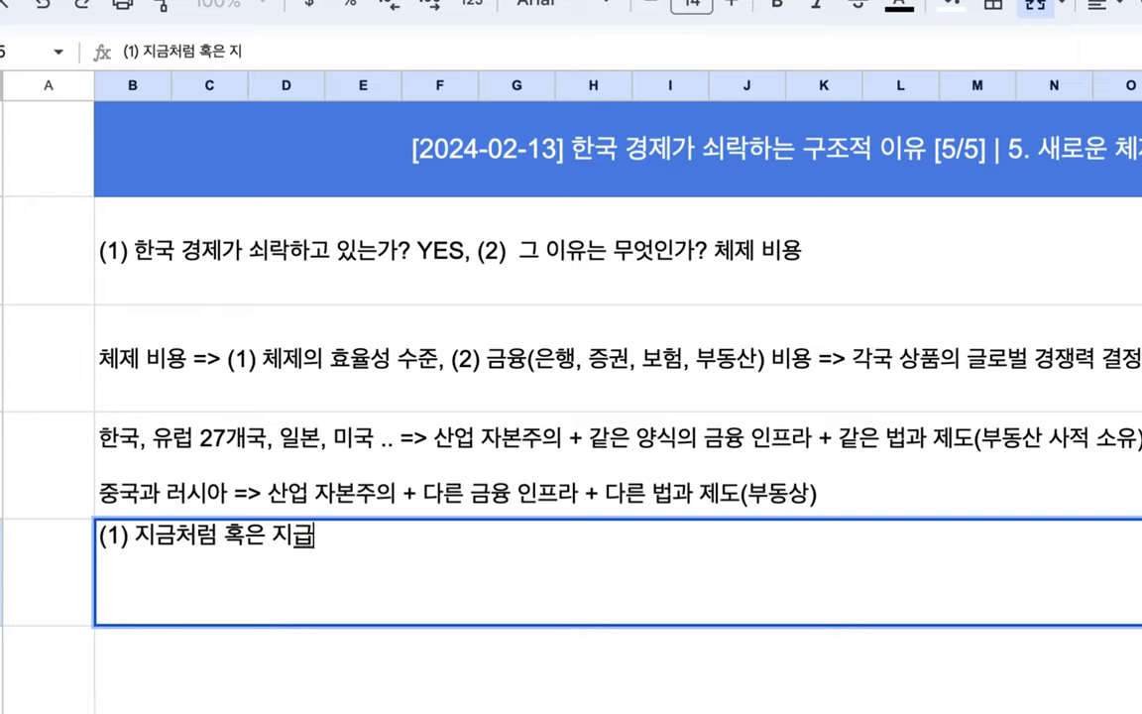
pyautogui.press('BackSpace')
pyautogui.write('금보다 더 ')
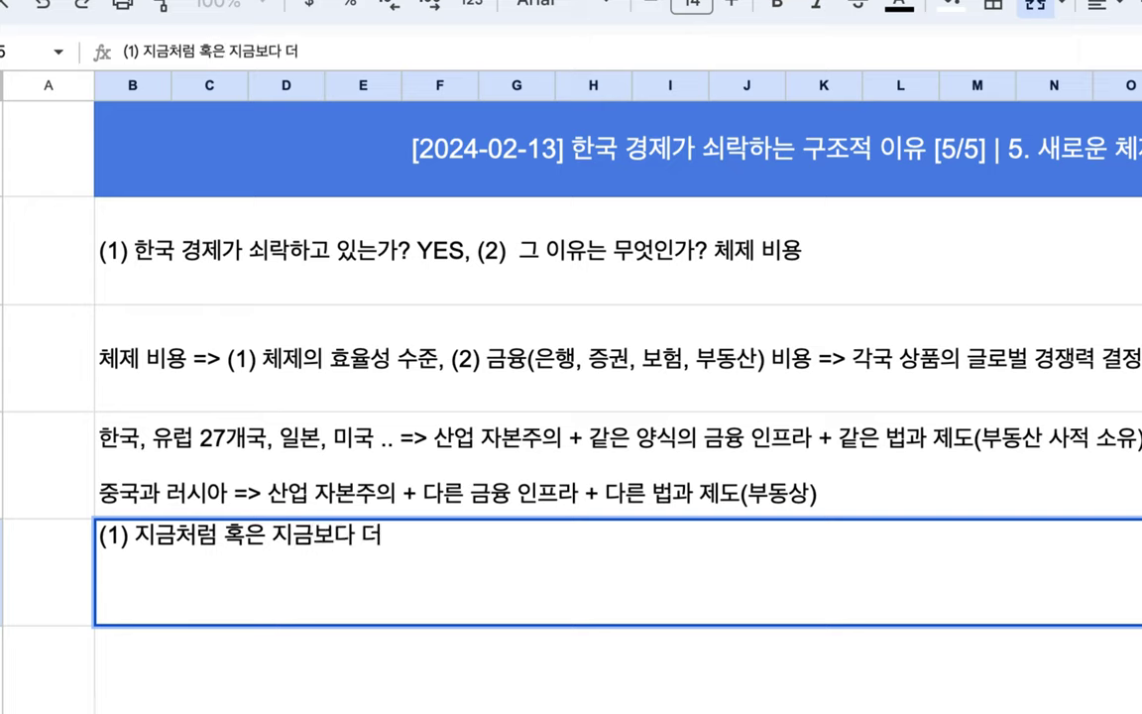
# Continue the row 5 text with "한국 경제가 쇠락하는 것을 지켜보는 것, (2".
pyautogui.write('한국')
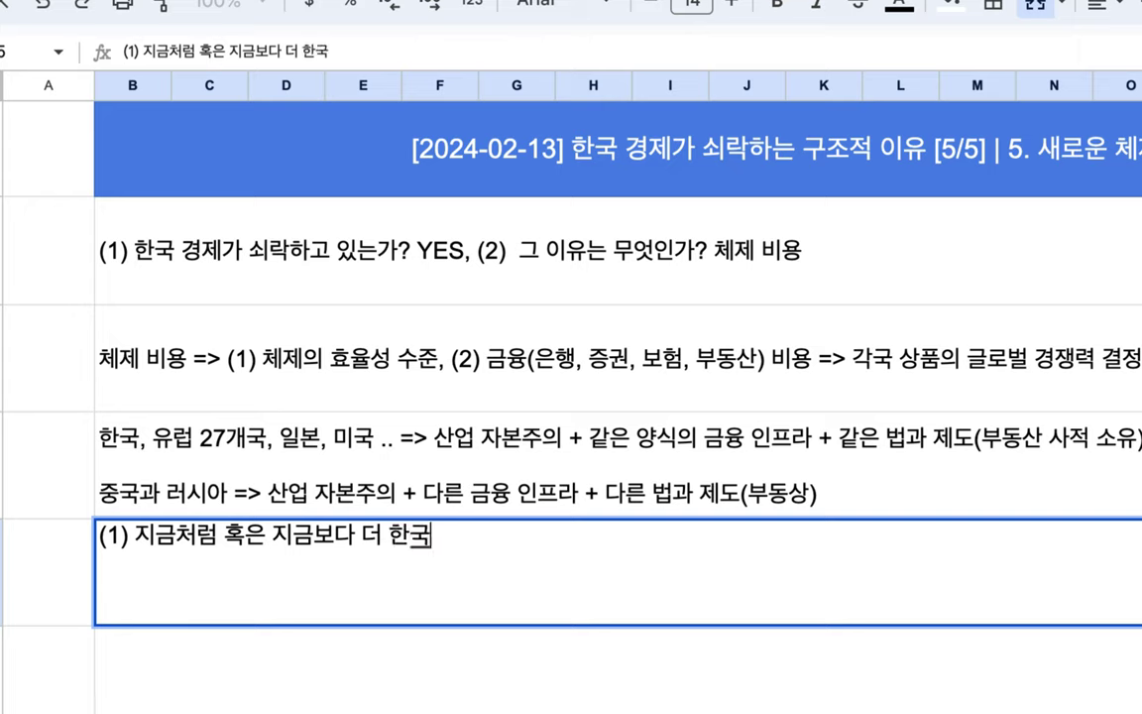
pyautogui.write(' 경제가 쇠락하는 ㄱ')
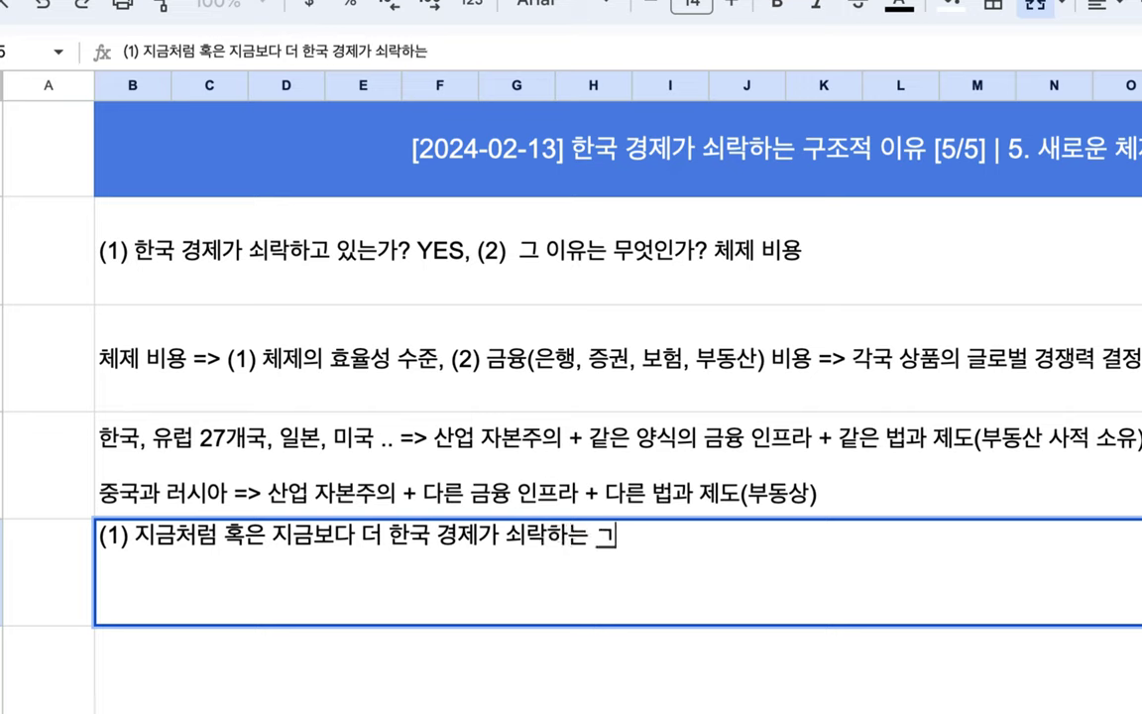
pyautogui.write('것을 지켜보느는 것, (2')
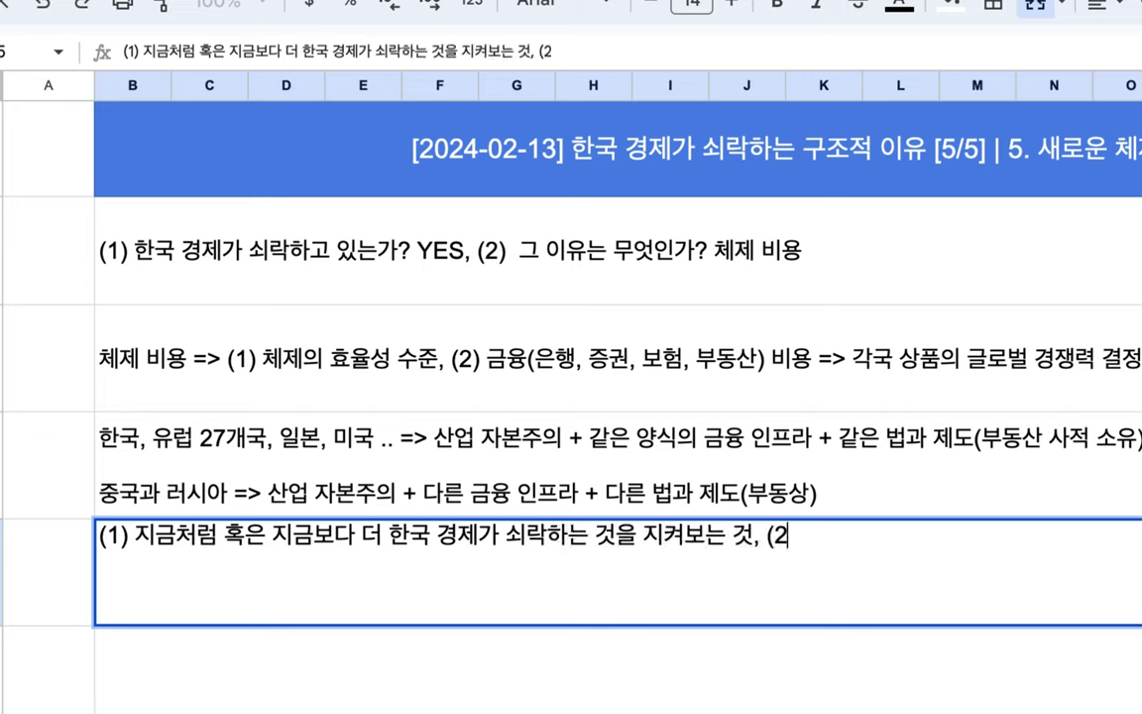
# Extend the second point in row 5 with ") 새로운 방안 혹은 체제를 시험".
pyautogui.write(') 새로우운 ')
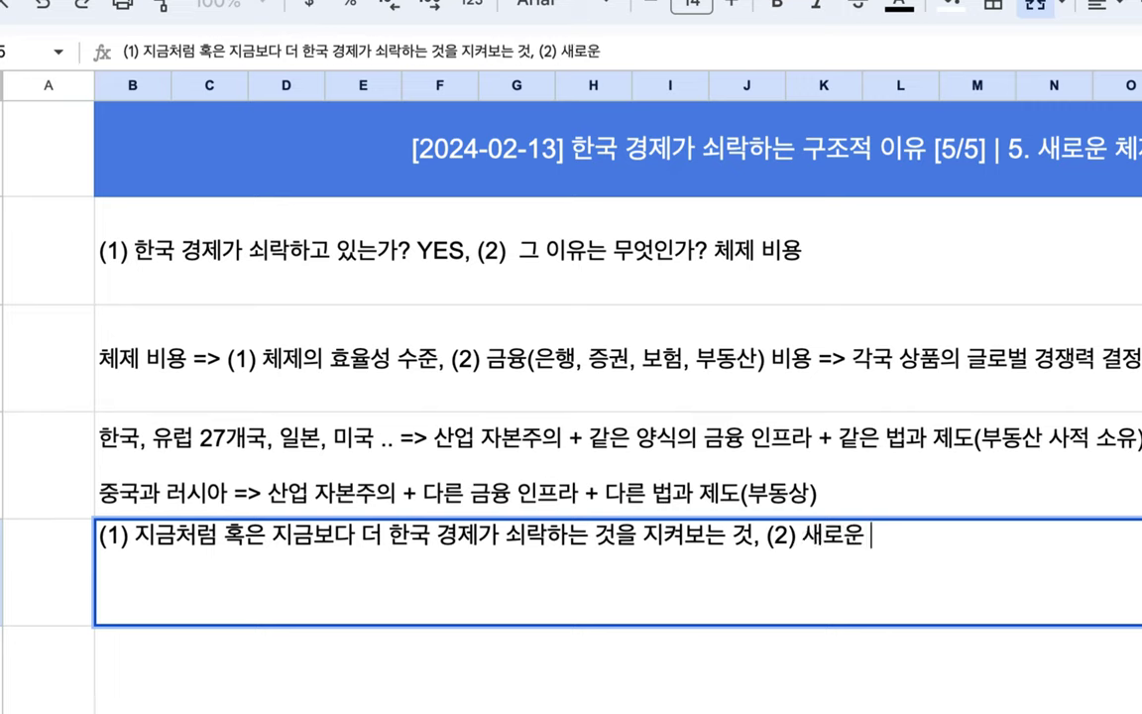
pyautogui.write('방안 혹은 체젤')
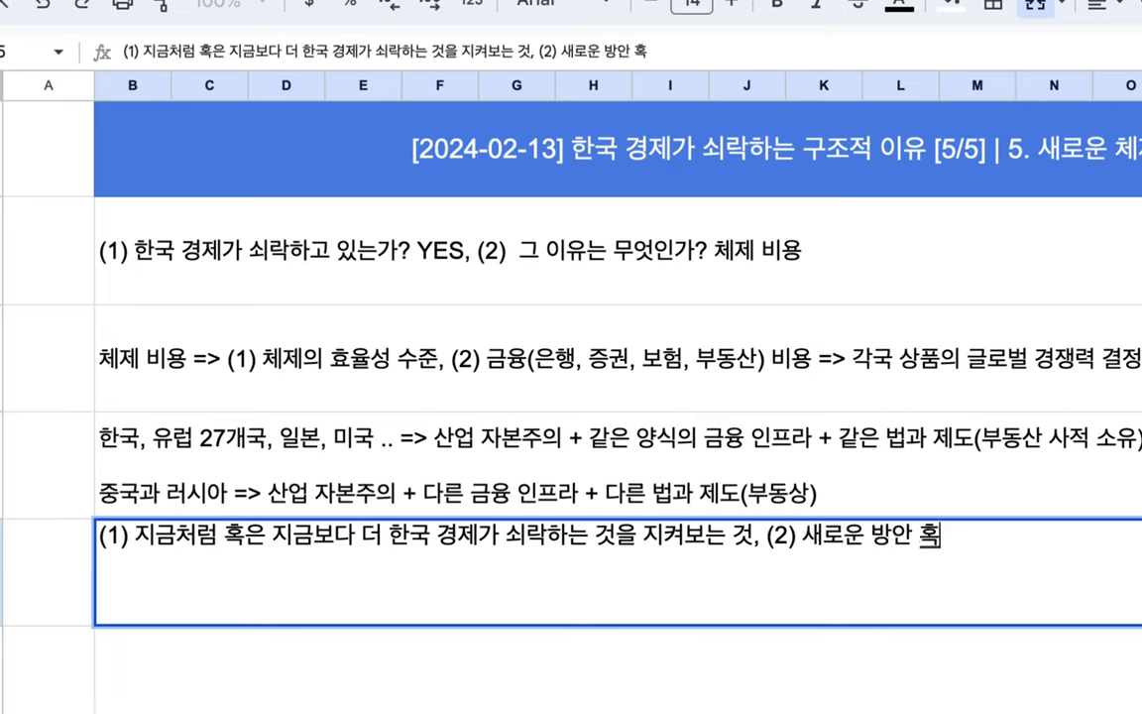
pyautogui.write('험')
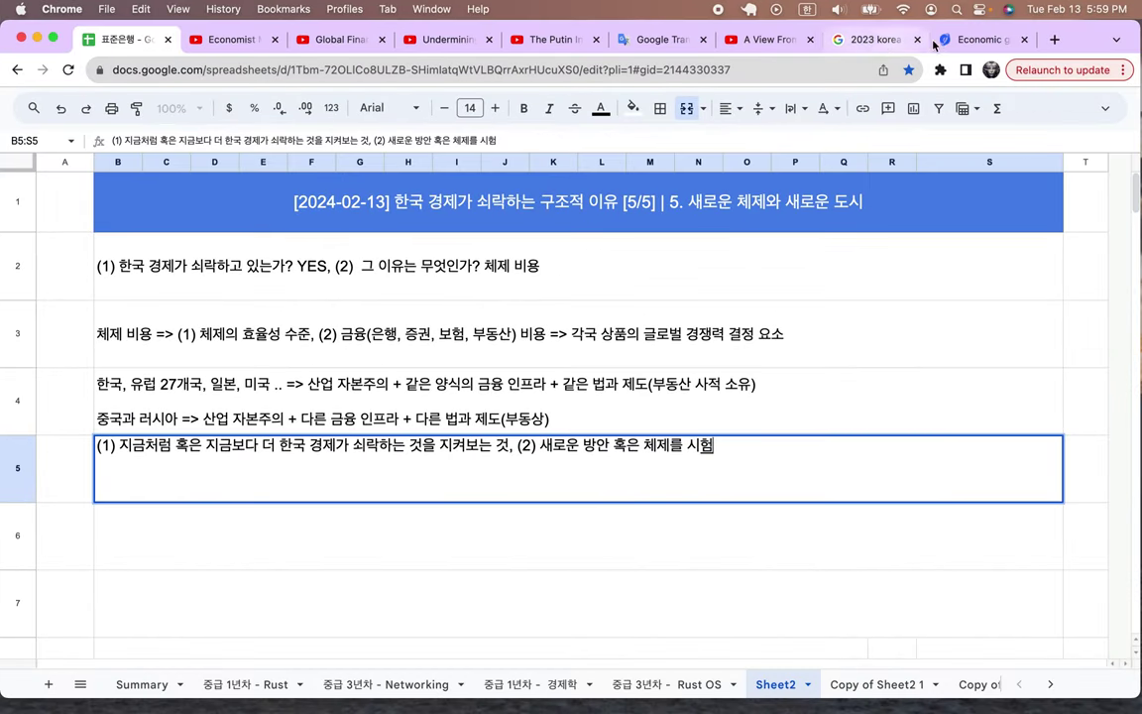
# Switch to the browser page with the S. Korea, China, Japan growth chart and search Google there for "2023 korea japan gdp trends".
pyautogui.press('super+9')
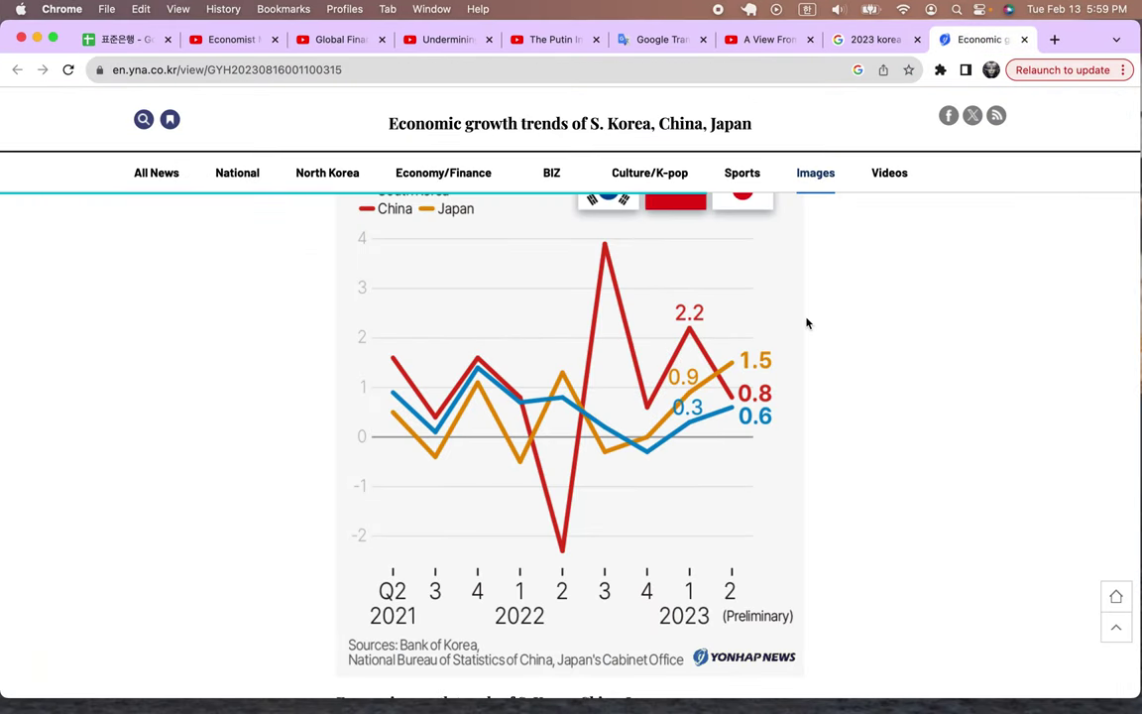
pyautogui.scroll(1, 807, 323)
pyautogui.click(749, 69)
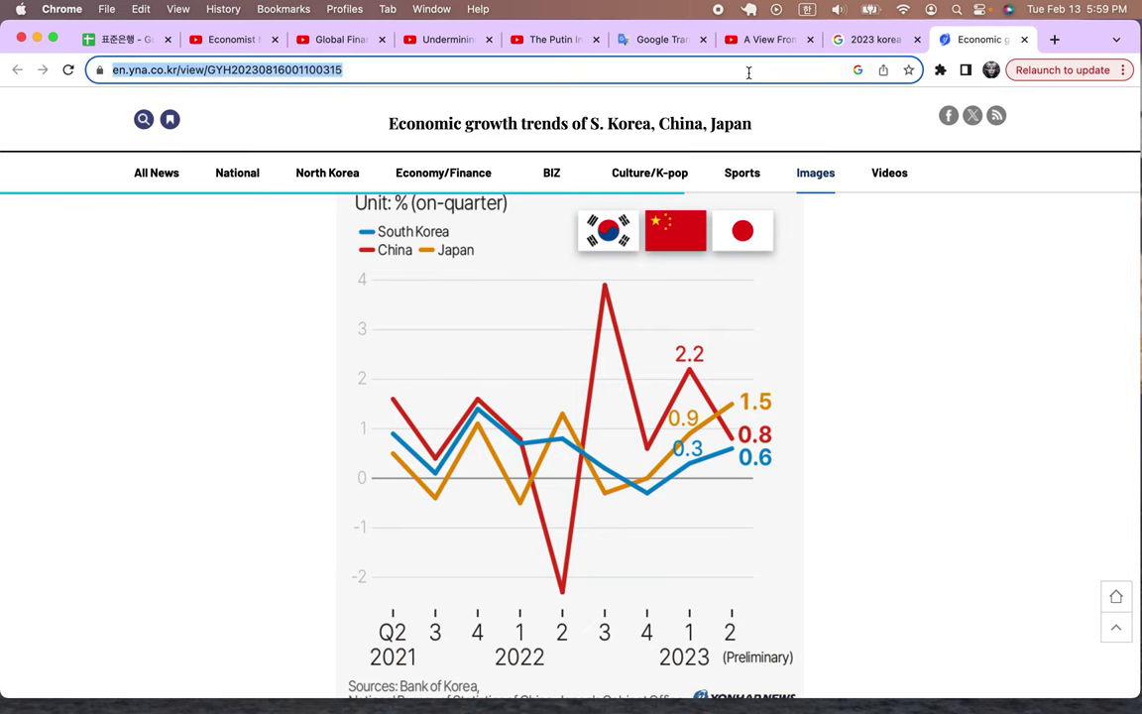
pyautogui.write('2023')
pyautogui.press('Right')
pyautogui.press('Return')
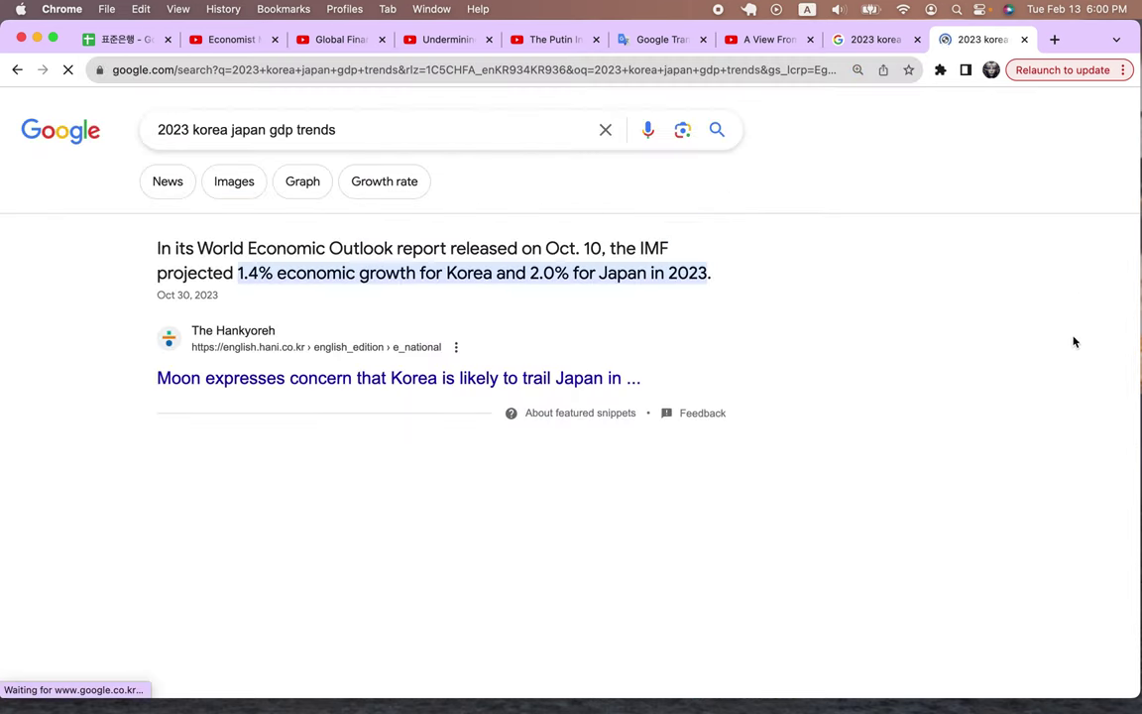
# Show the image results and open The Korea Times chart of the OECD's 2023 growth forecast for Korea.
pyautogui.click(245, 185)
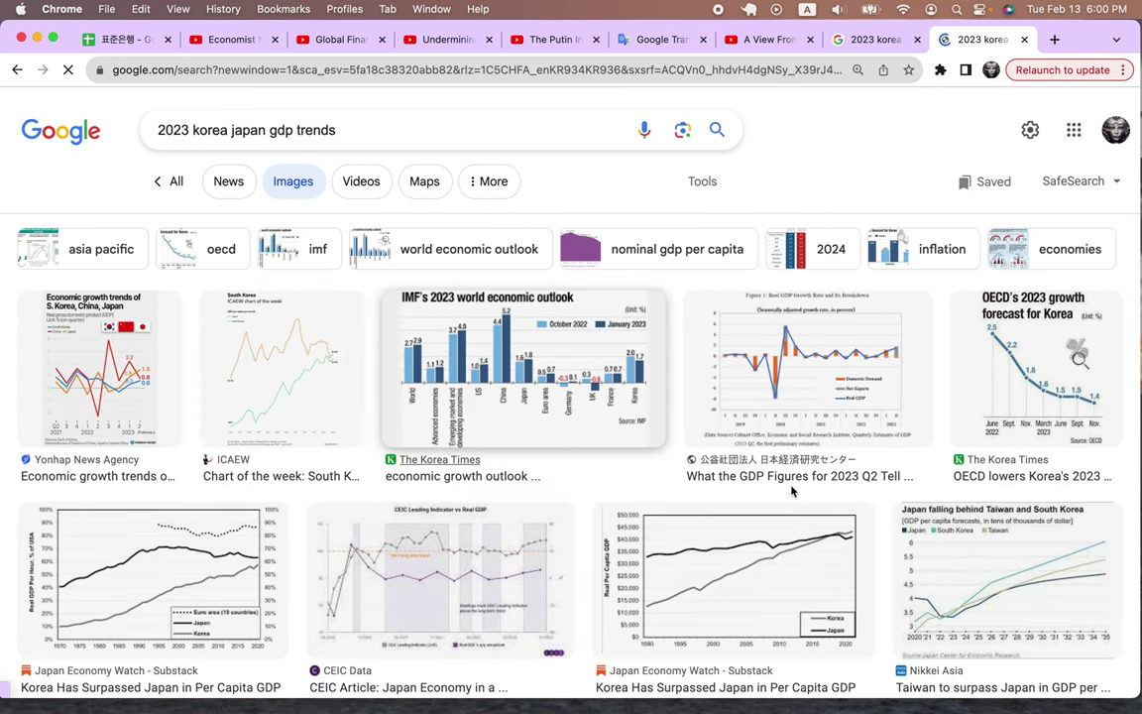
pyautogui.click(1025, 383)
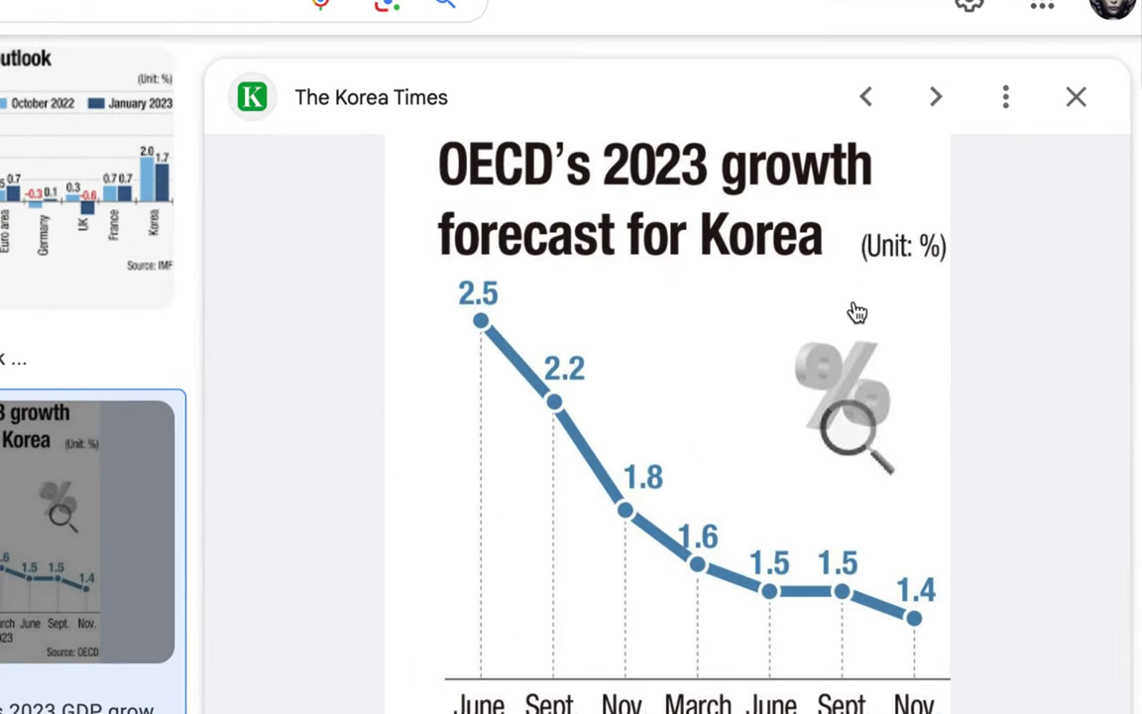
# View the rest of the OECD forecast chart, return to the lecture notes spreadsheet and highlight "중국과 러시아" in row 4.
pyautogui.scroll(-1, 883, 297)
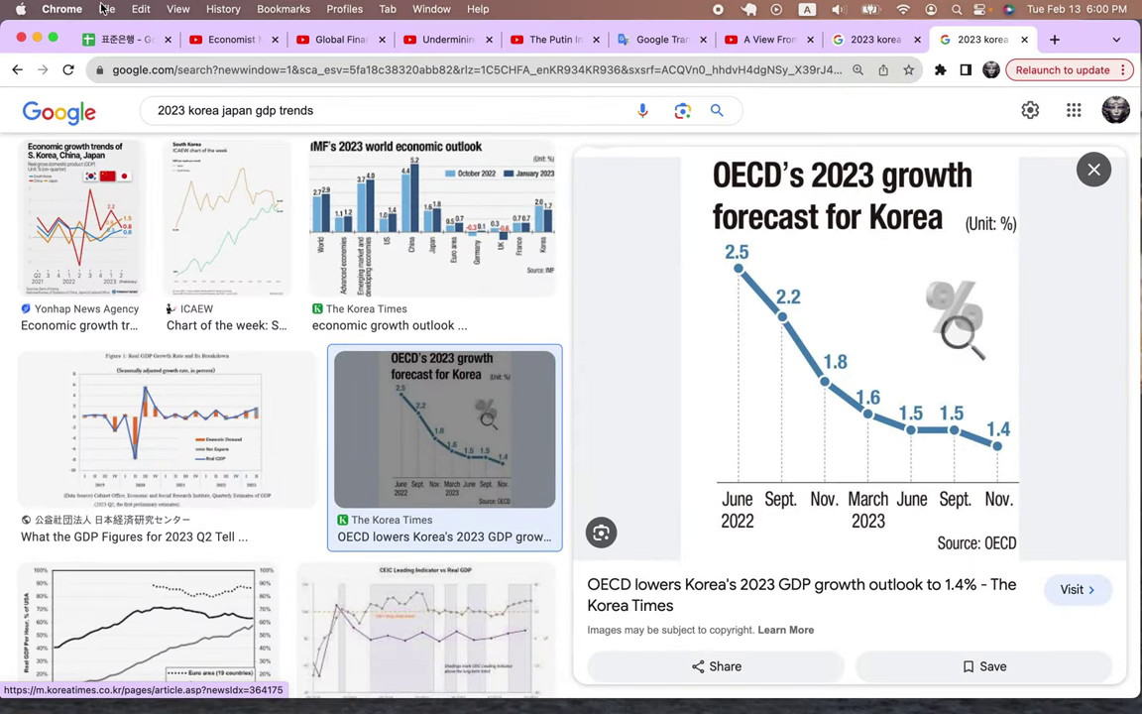
pyautogui.click(117, 41)
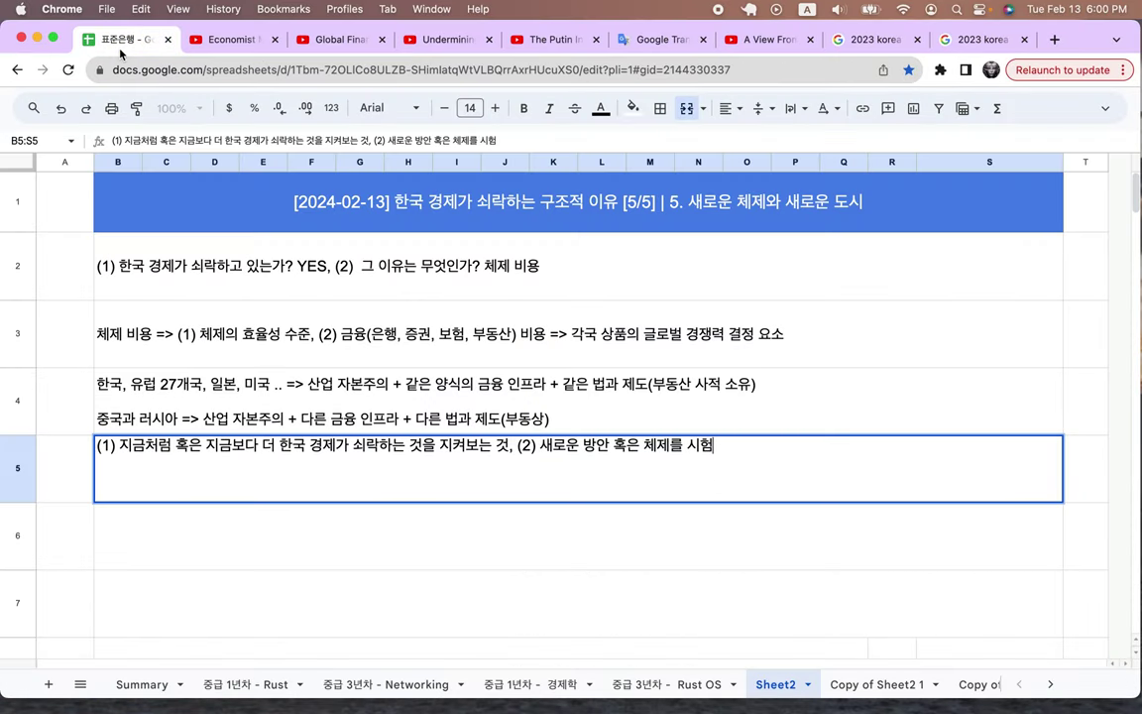
pyautogui.click(197, 397)
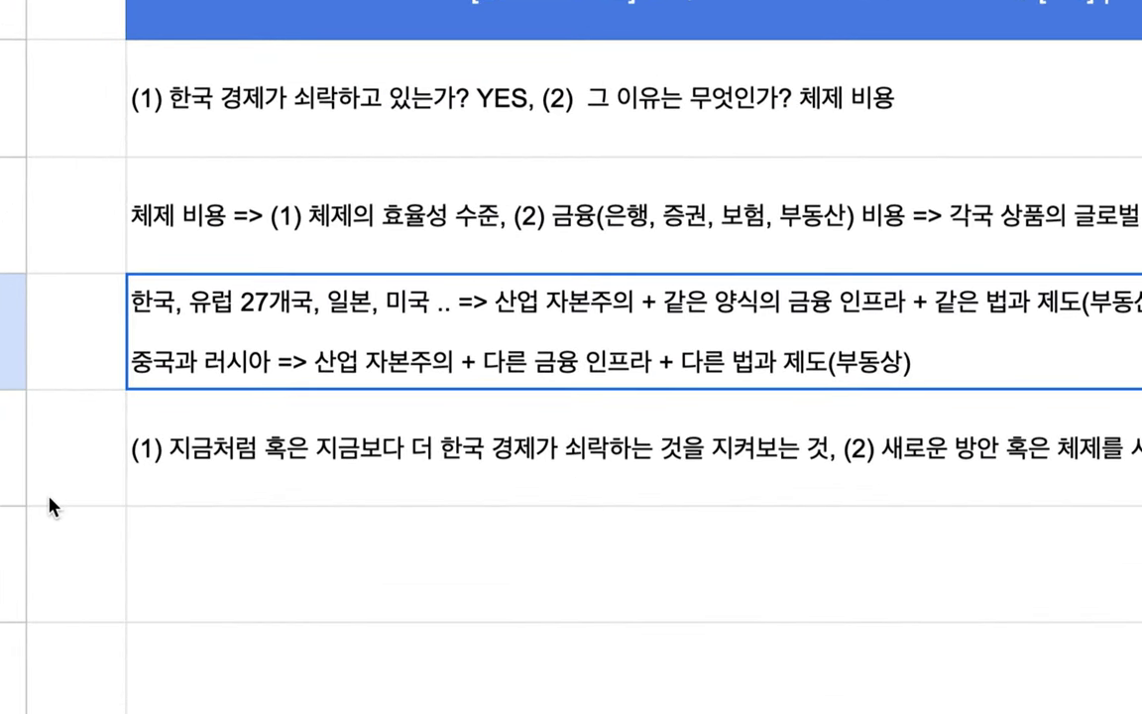
pyautogui.doubleClick(181, 388)
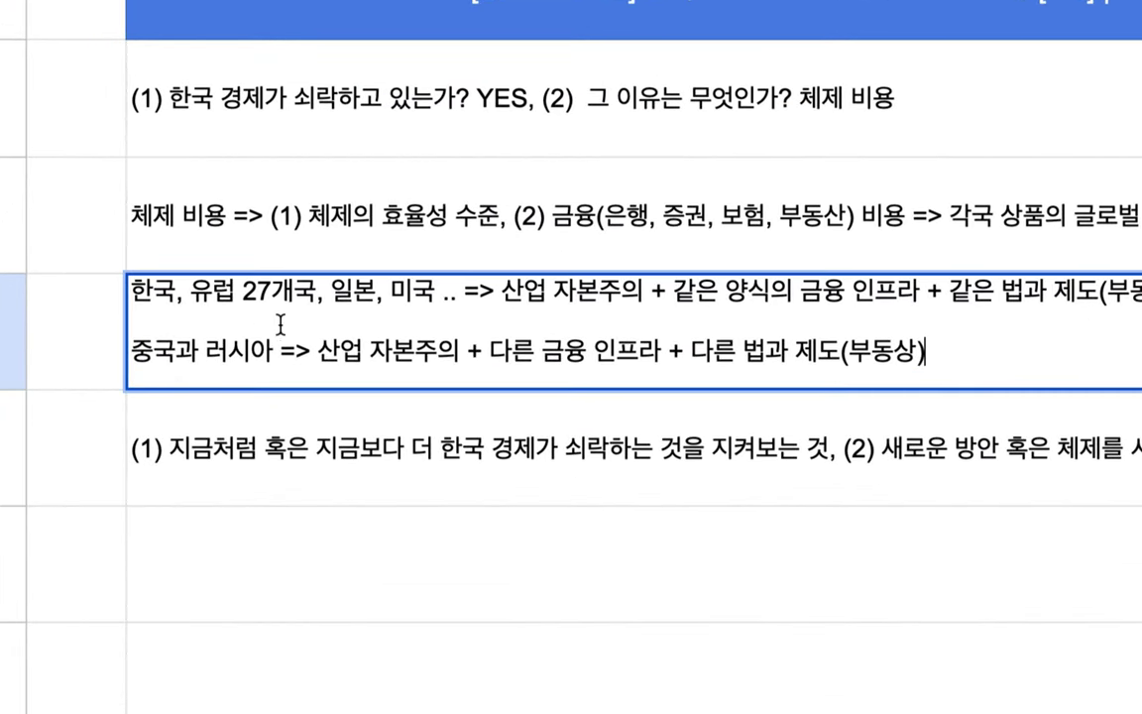
pyautogui.moveTo(281, 351); pyautogui.dragTo(116, 354)
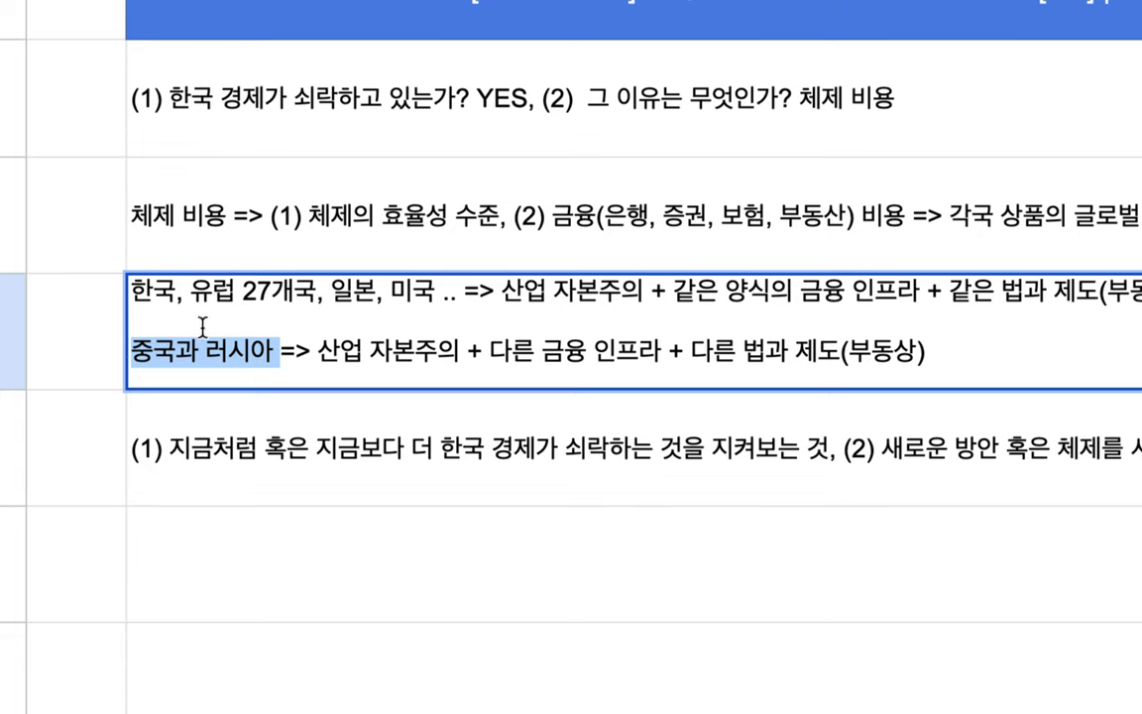
# Clear the contents of the merged note cells in rows 2 through 5, below the blue title.
pyautogui.click(309, 159)
pyautogui.moveTo(312, 149); pyautogui.dragTo(329, 490)
pyautogui.press('Delete')
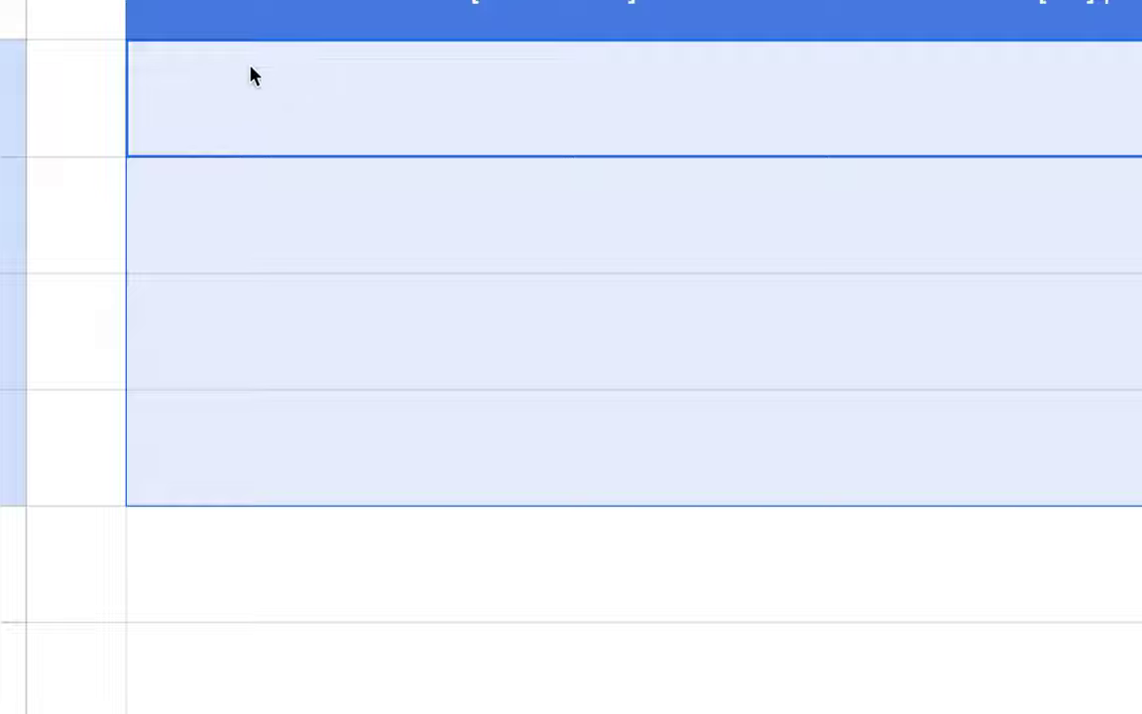
# Begin a new note in the emptied row 2 cell with "(1) 한국 등 기존 ".
pyautogui.doubleClick(224, 92)
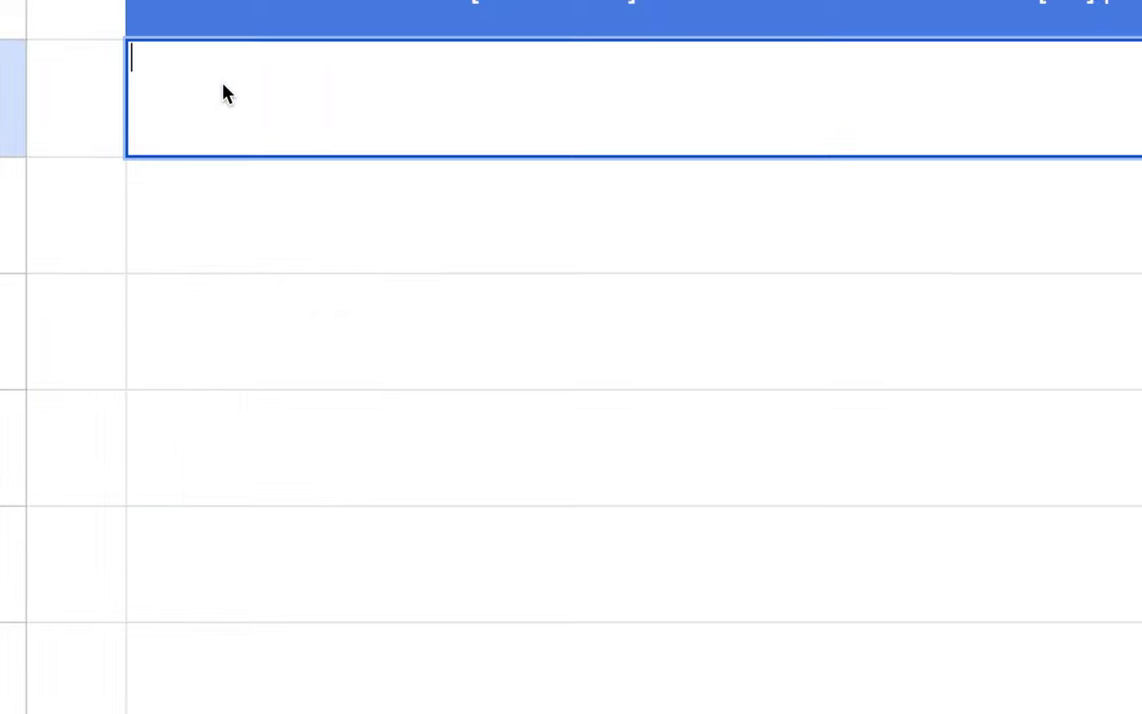
pyautogui.write('(1) g')
pyautogui.write('ksrn')
pyautogui.press('BackSpace')
pyautogui.press('BackSpace')
pyautogui.press('BackSpace')
pyautogui.press('BackSpace')
pyautogui.press('BackSpace')
pyautogui.write('핸')
pyautogui.press('BackSpace')
pyautogui.write('한ㄹ국')
pyautogui.press('BackSpace')
pyautogui.press('BackSpace')
pyautogui.write('국 등 그')
pyautogui.press('BackSpace')
pyautogui.write('기존 ')
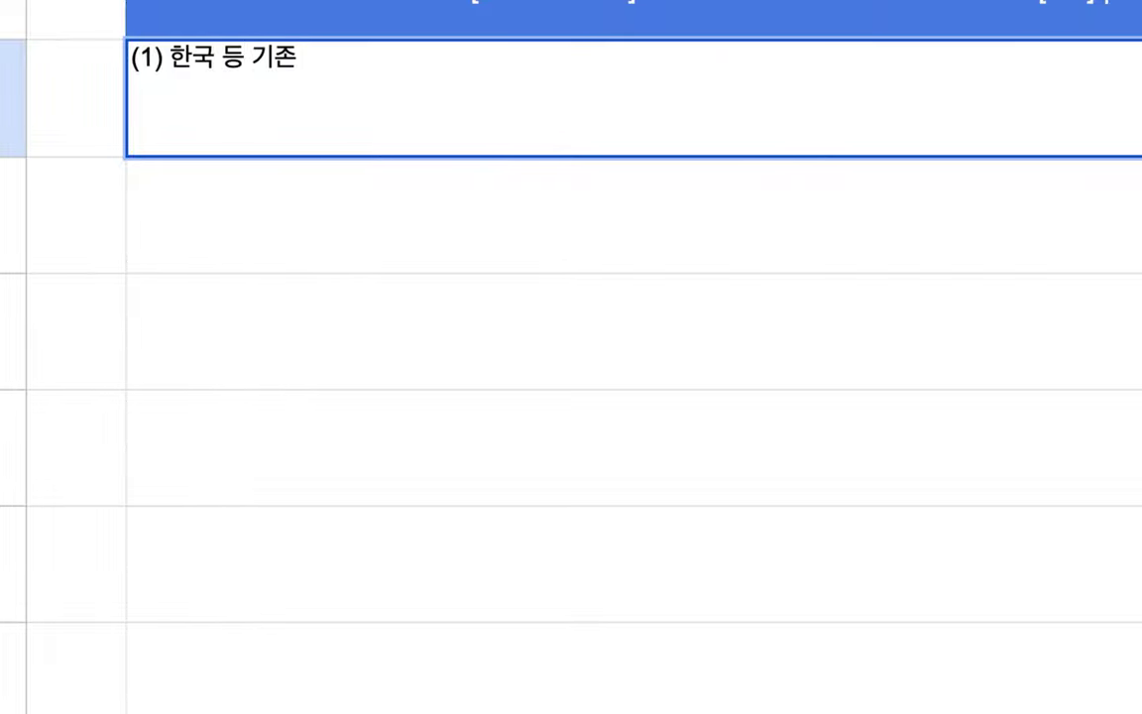
pyautogui.write('섰ㄴ')
pyautogui.press('BackSpace')
pyautogui.press('BackSpace')
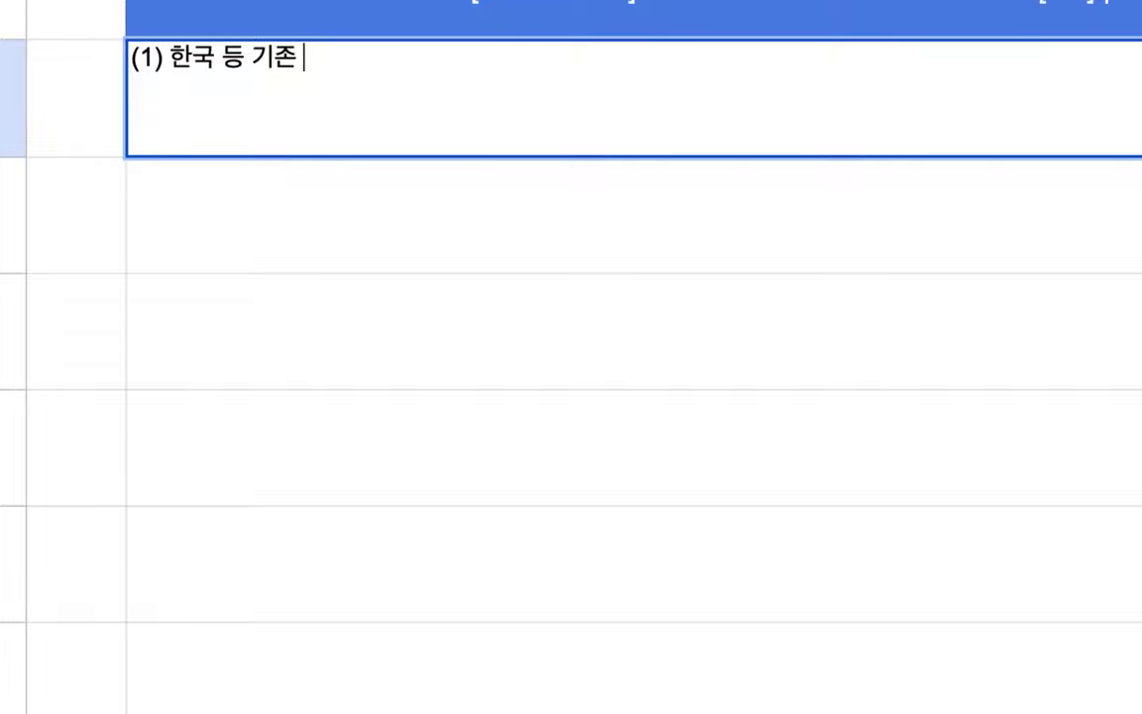